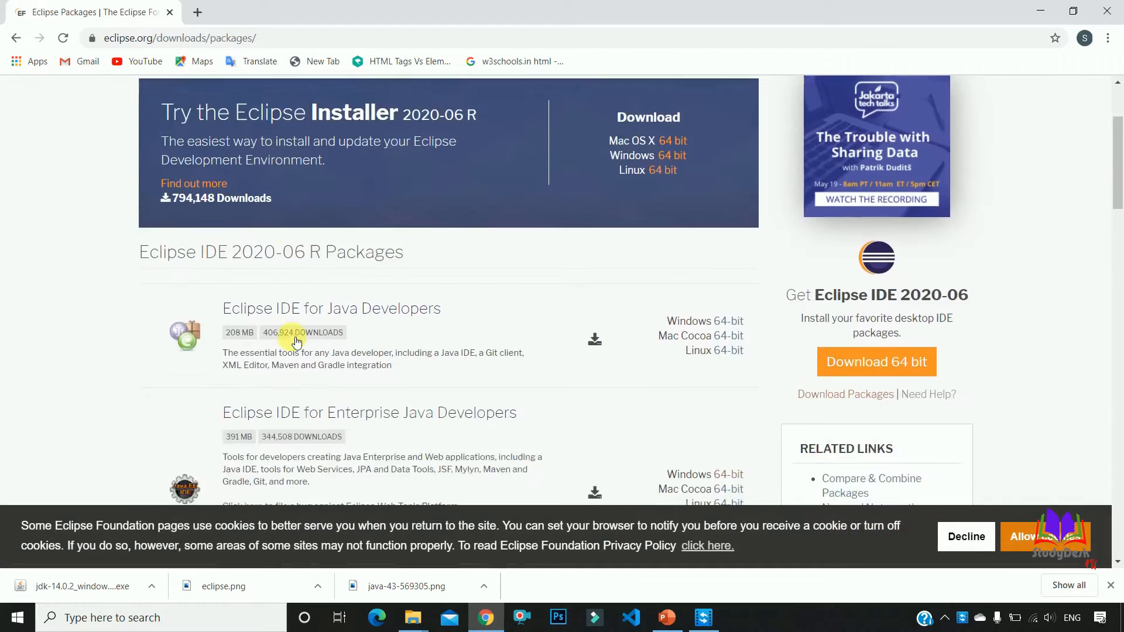
scroll(297, 343, down, 1)
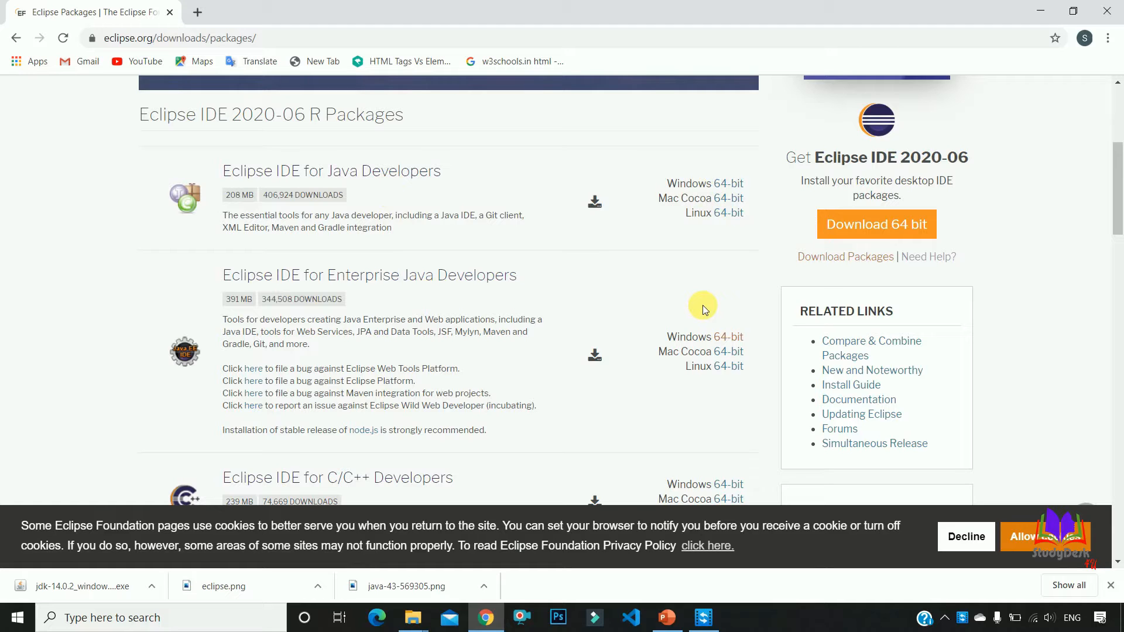
Download the Windows 64-bit package of Eclipse IDE for Enterprise Java Developers
click(732, 338)
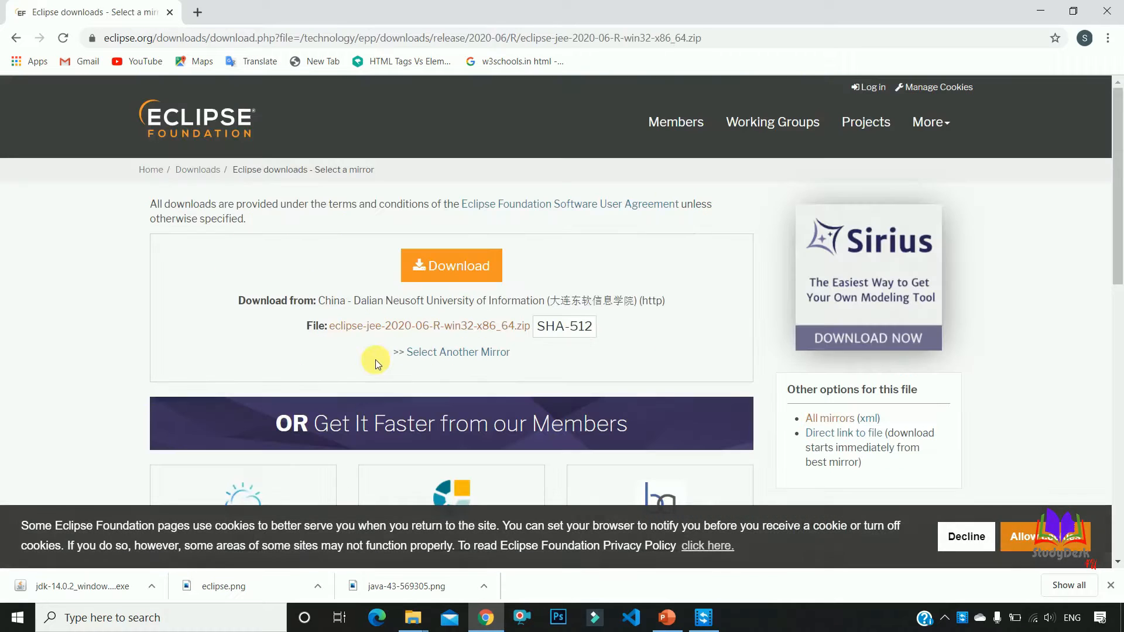
click(450, 273)
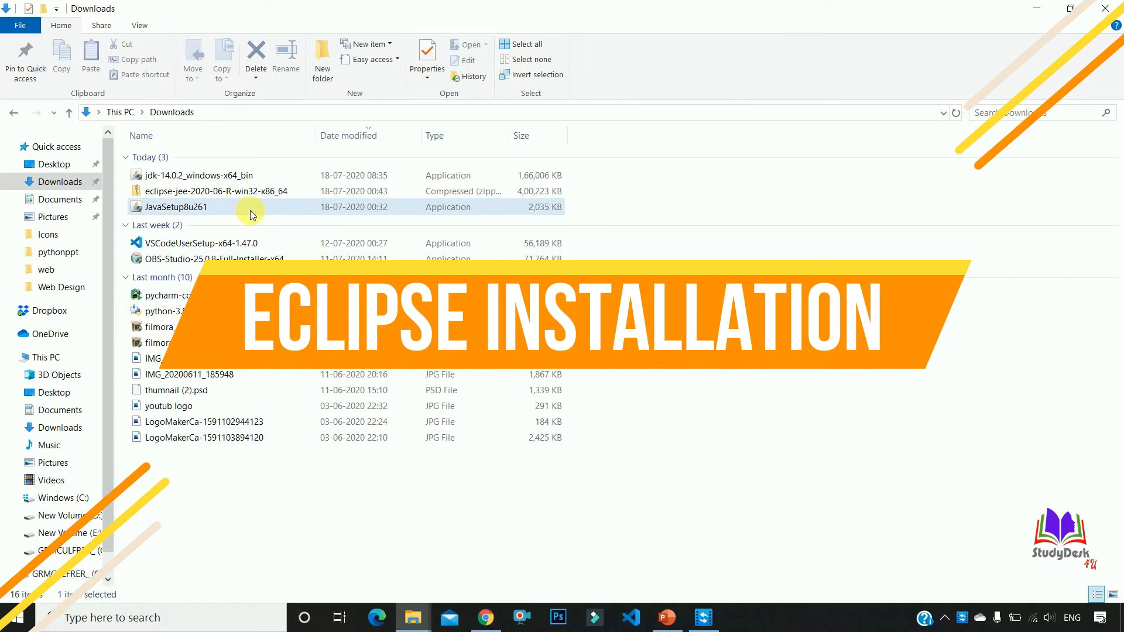
Extract the eclipse-jee-2020-06-R-win32-x86_64 archive in Downloads to its default destination folder
click(212, 194)
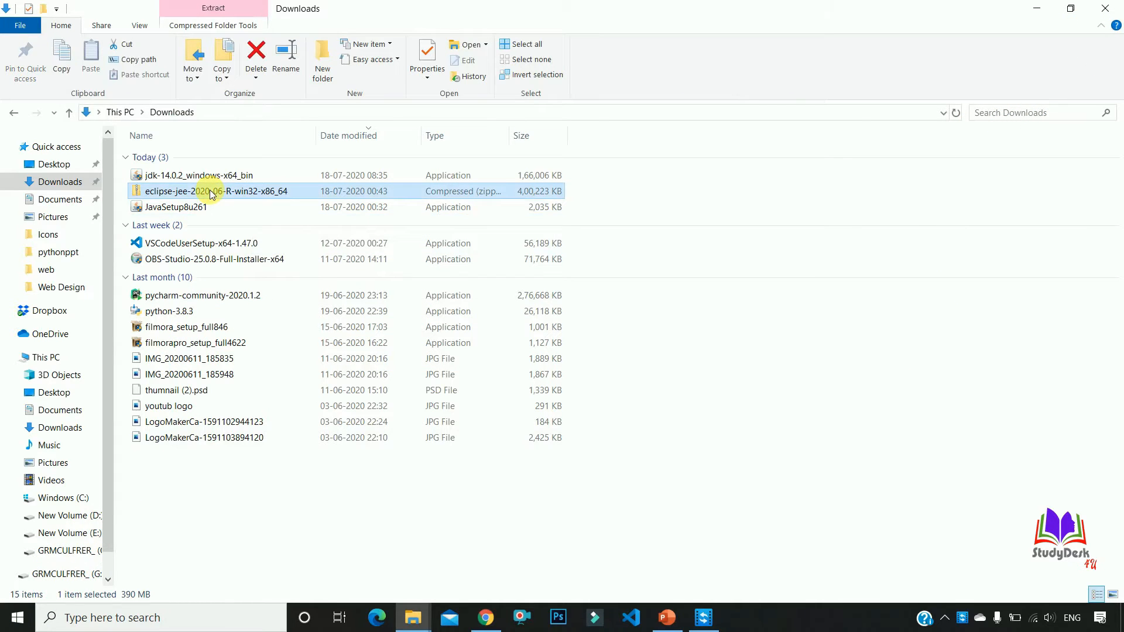
right_click(212, 193)
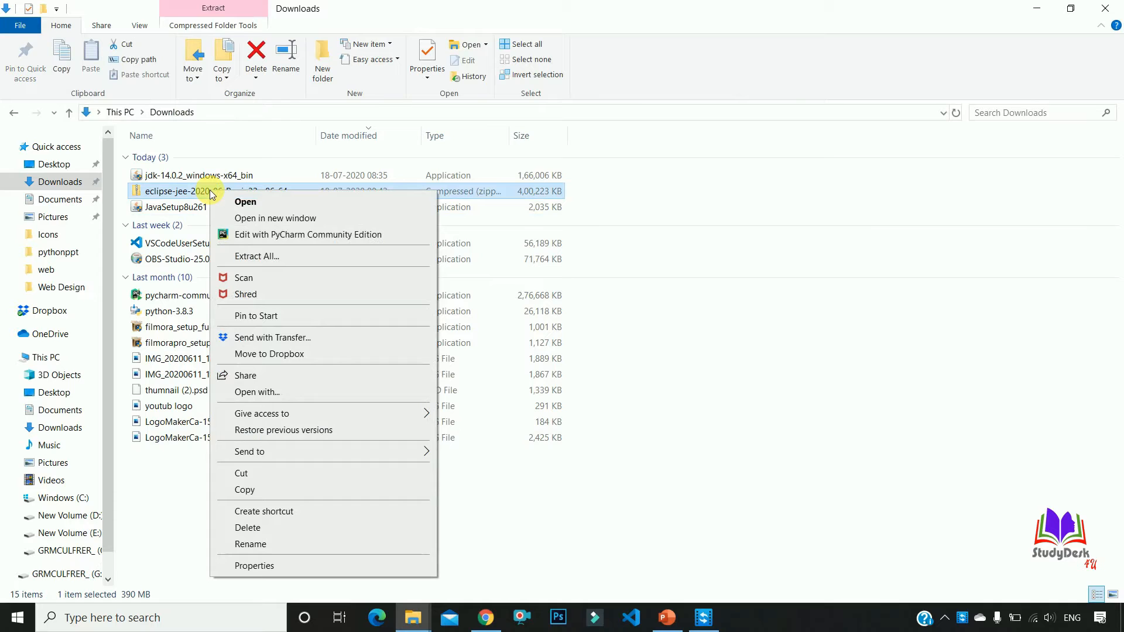
click(278, 257)
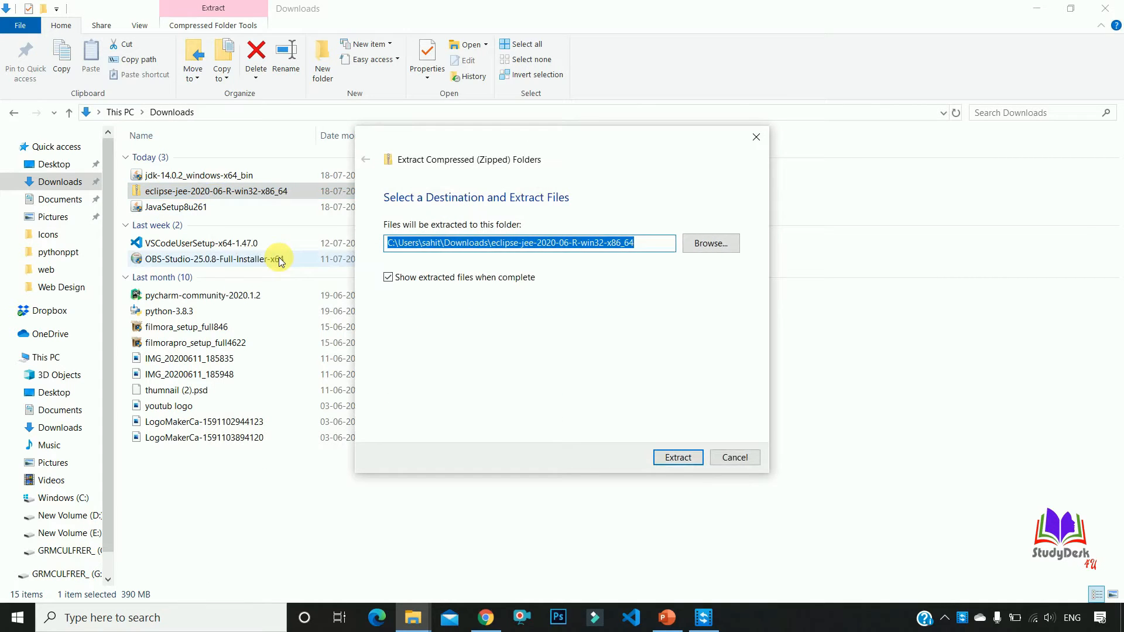
click(693, 464)
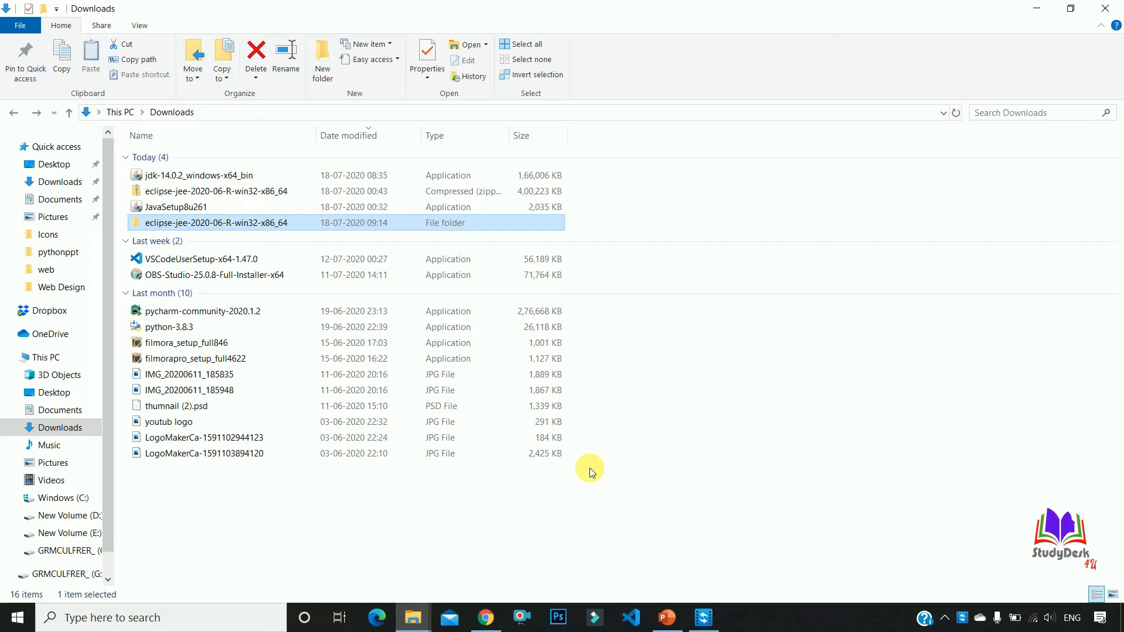
Launch the eclipse application from the eclipse folder inside the extracted package and minimize the file window
double_click(250, 224)
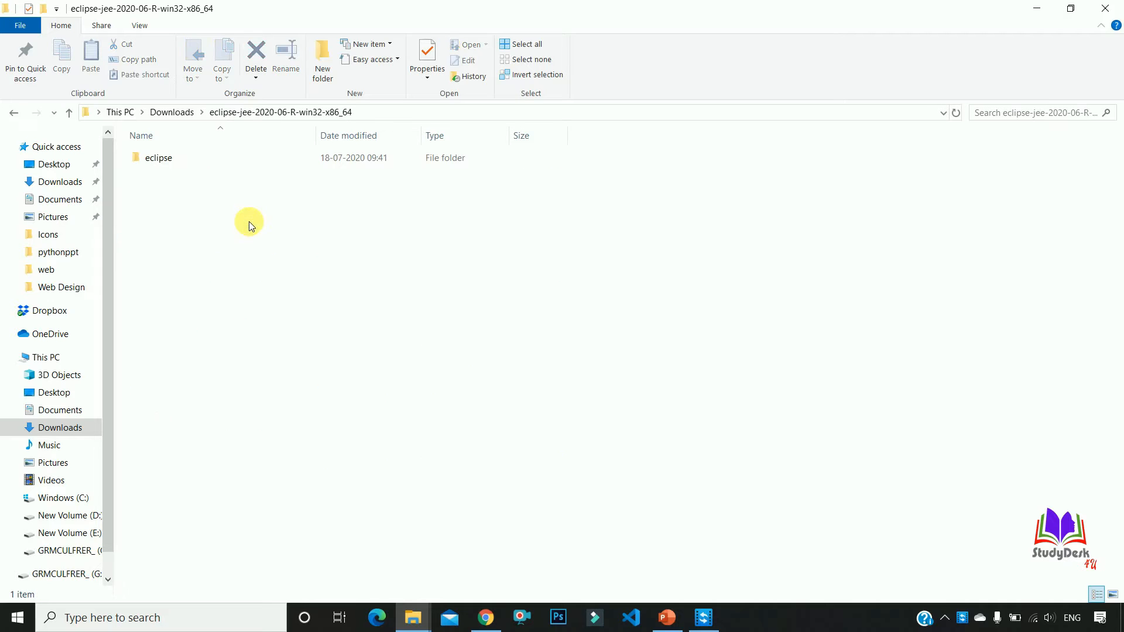
double_click(171, 160)
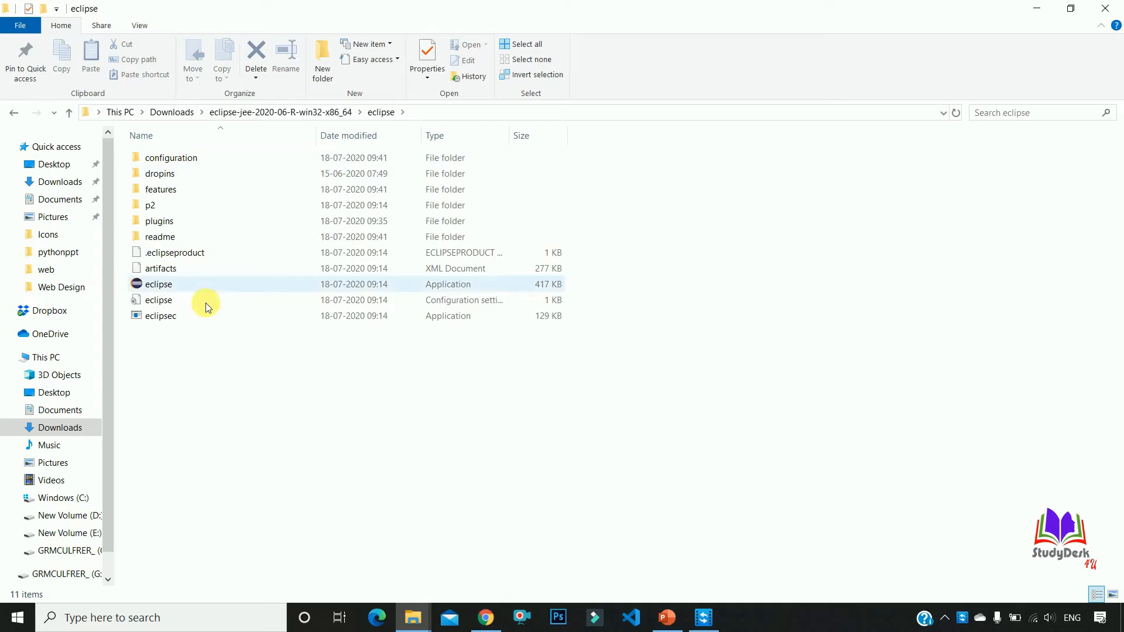
double_click(151, 291)
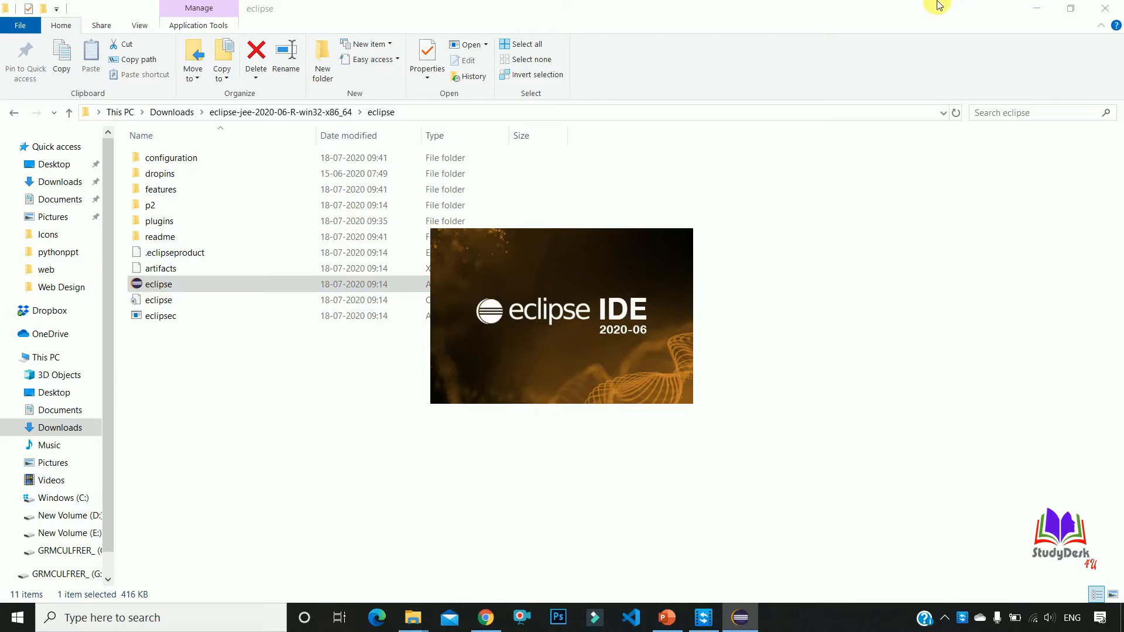
click(1037, 8)
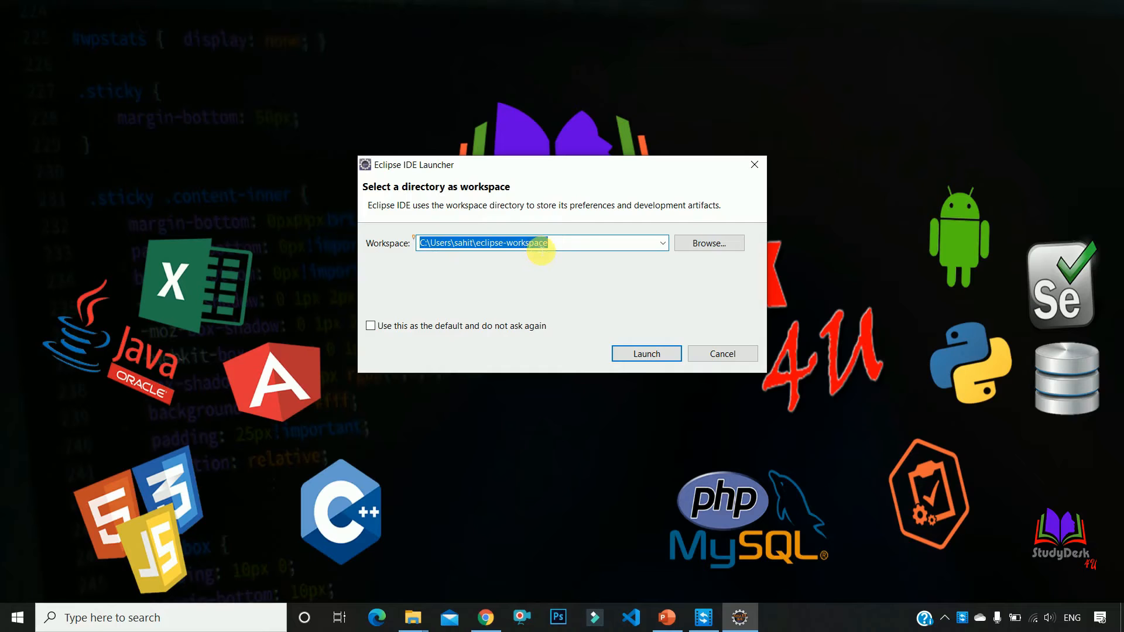
Create an eclipseworkspace folder inside the personal folder on drive D: and launch Eclipse with it as the workspace
click(712, 244)
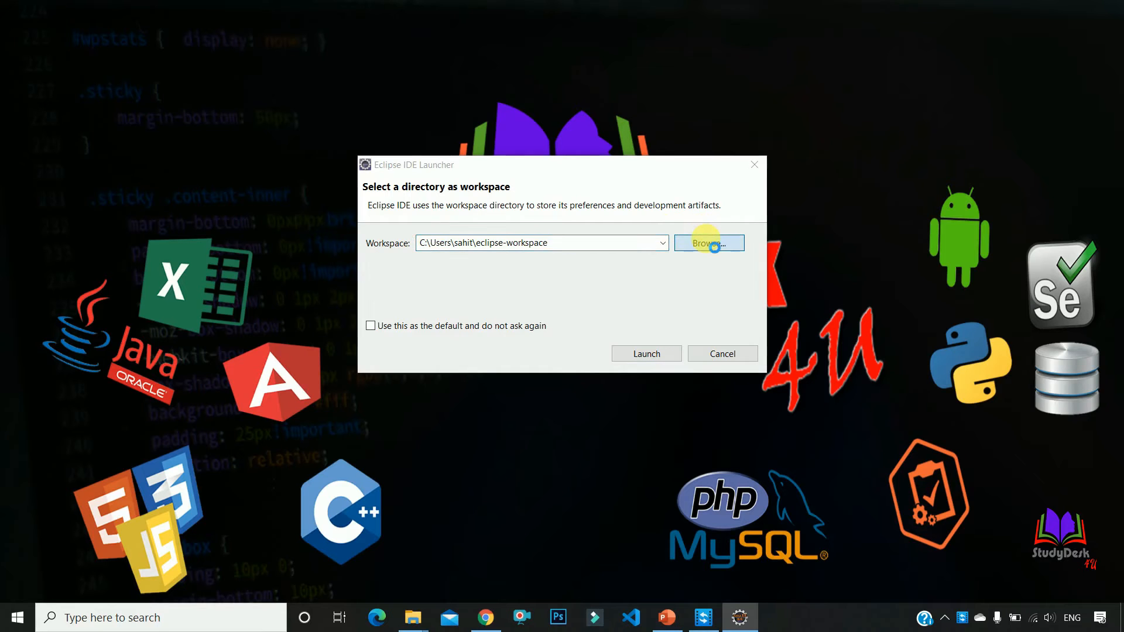
scroll(463, 418, down, 5)
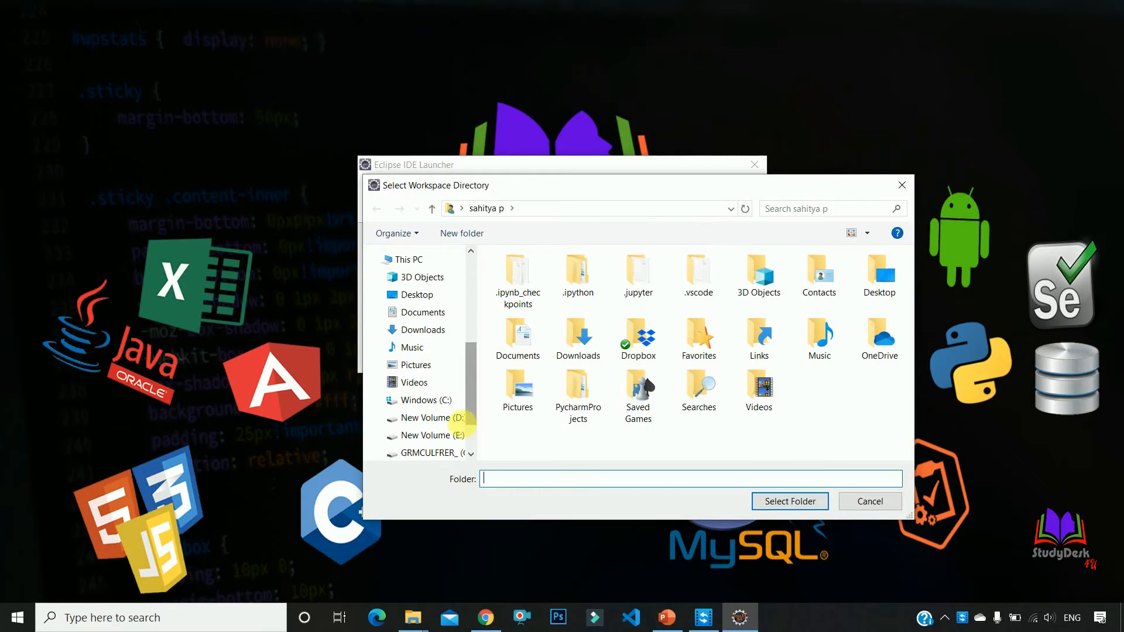
click(434, 418)
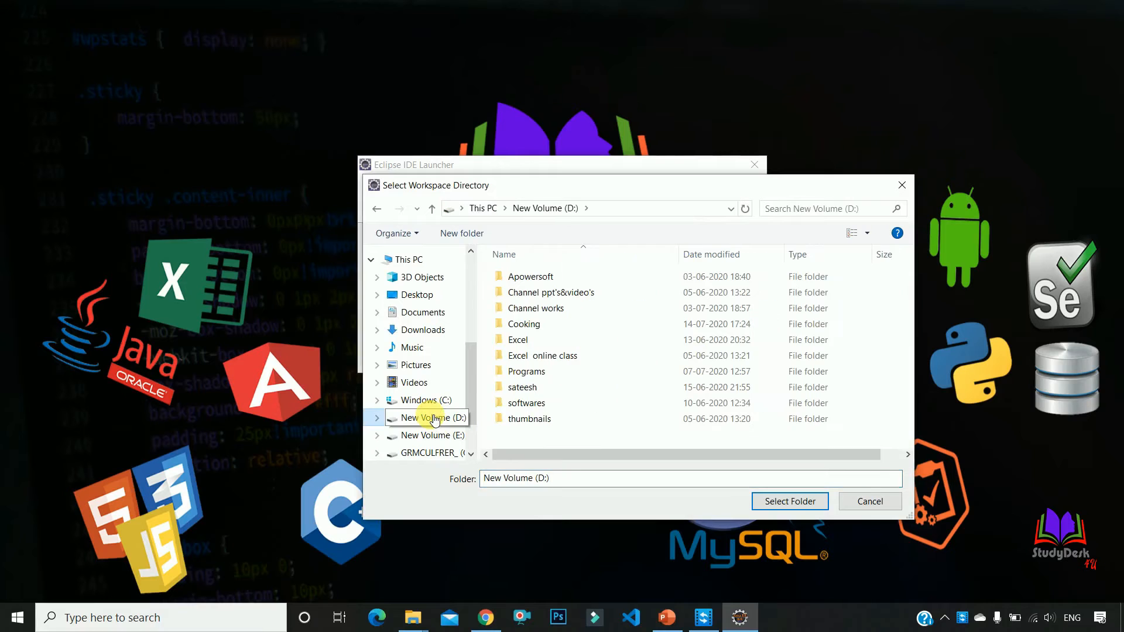
double_click(518, 389)
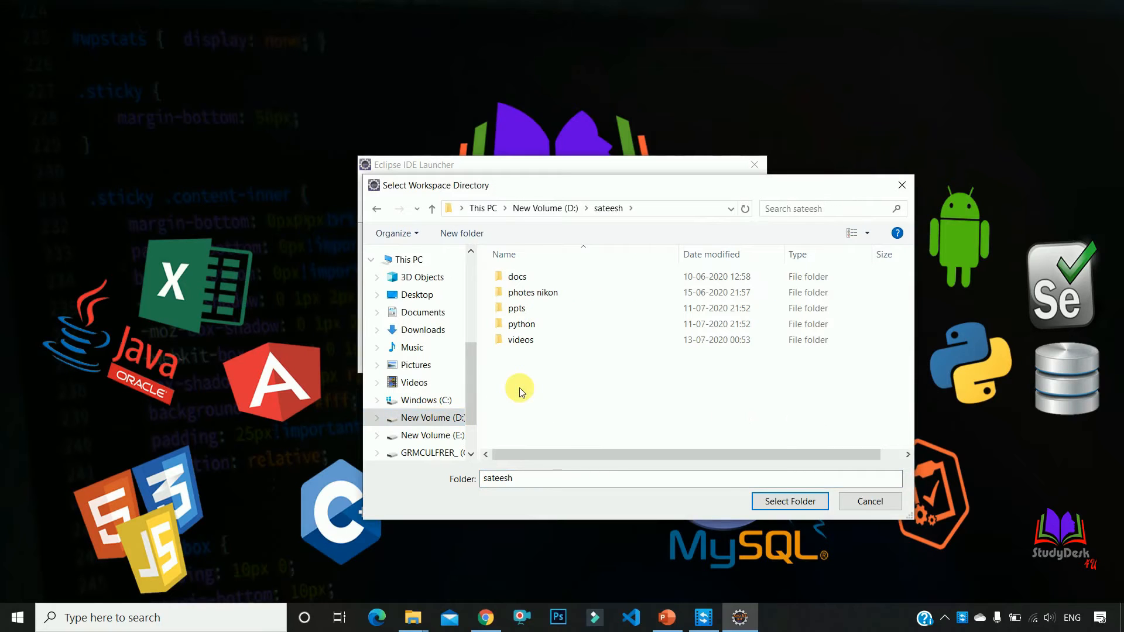
key(ctrl+shift+n)
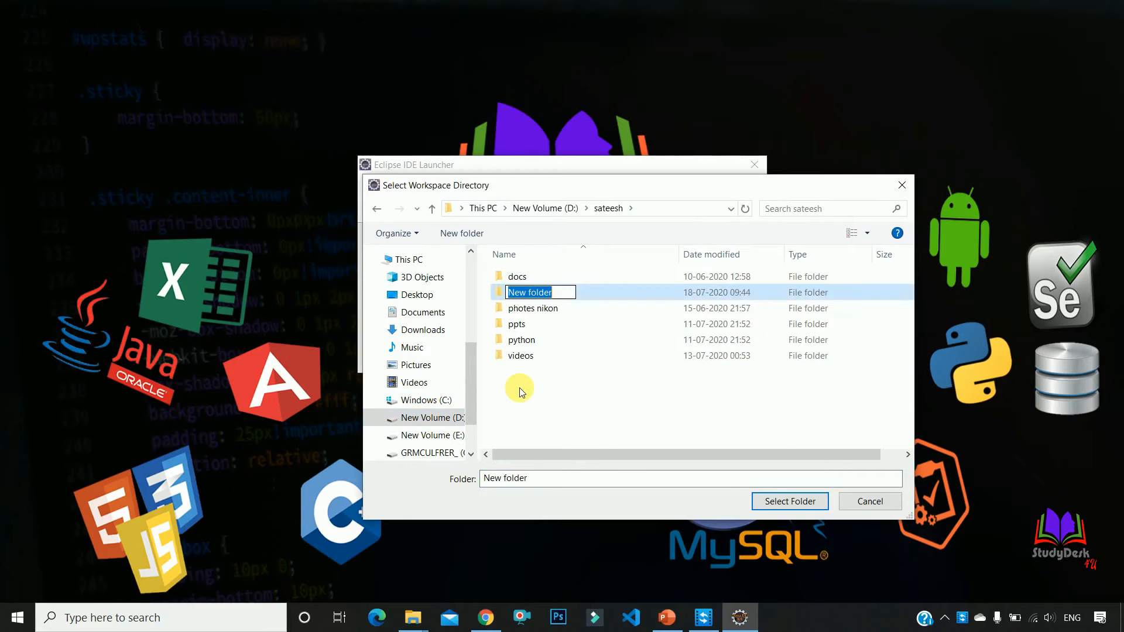
text(ec)
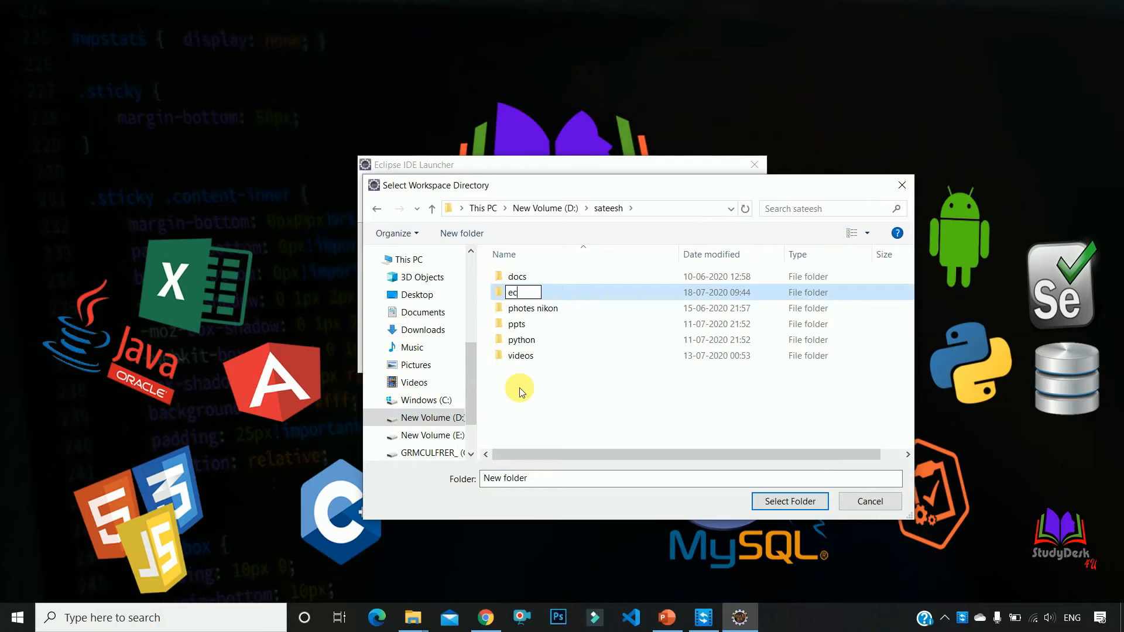
text(lipseworkspace)
key(Return)
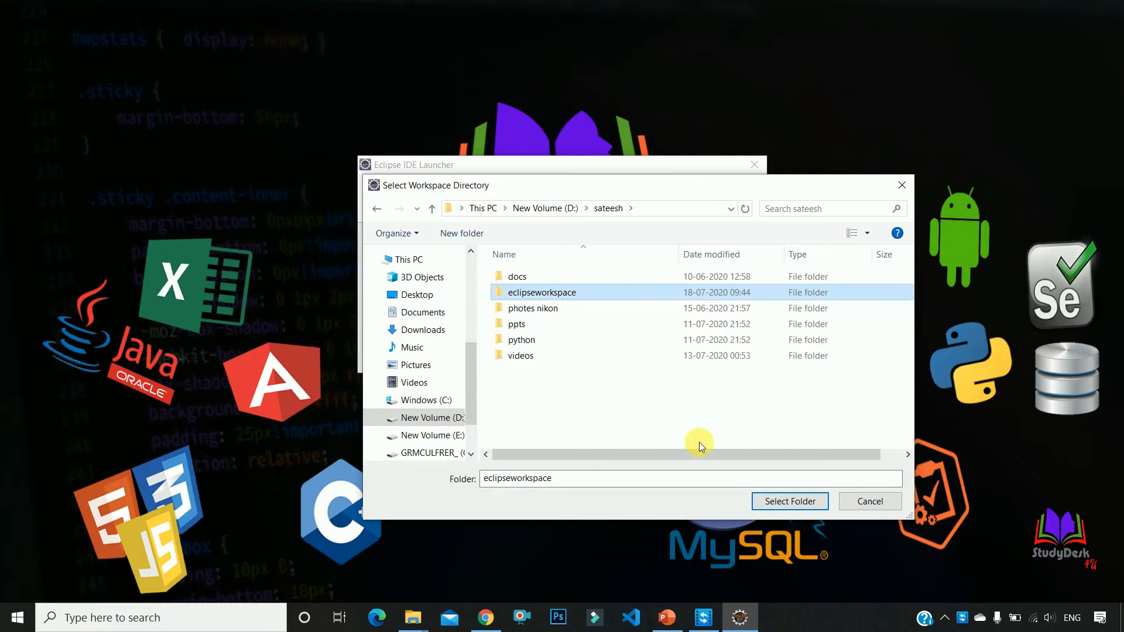
click(766, 495)
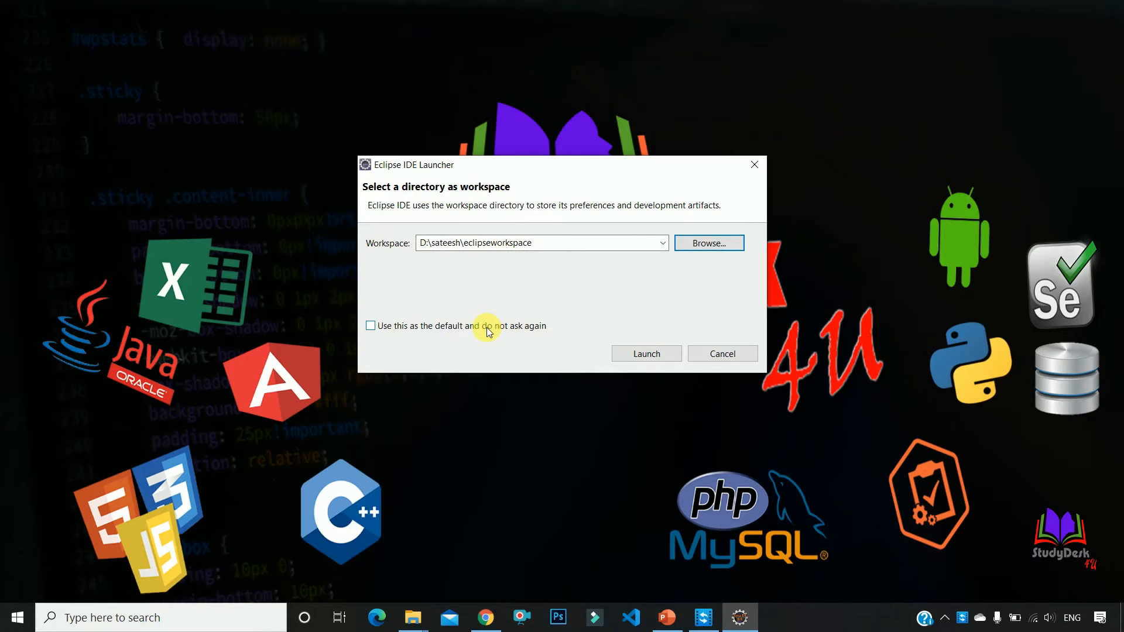
click(655, 354)
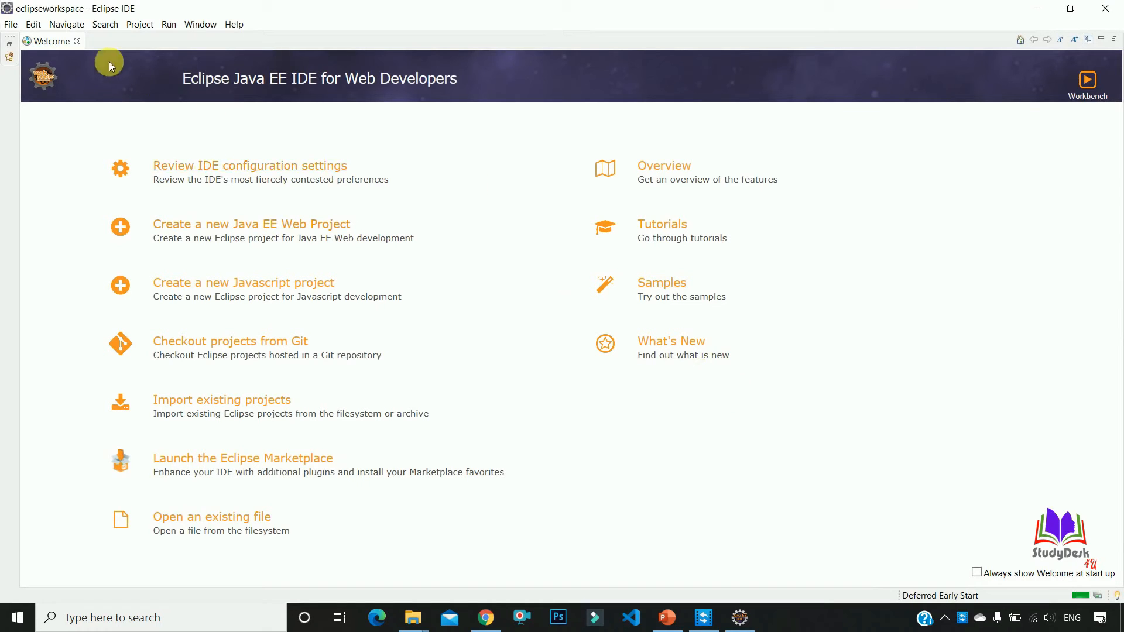
Close the Welcome page and the Donate page
click(77, 41)
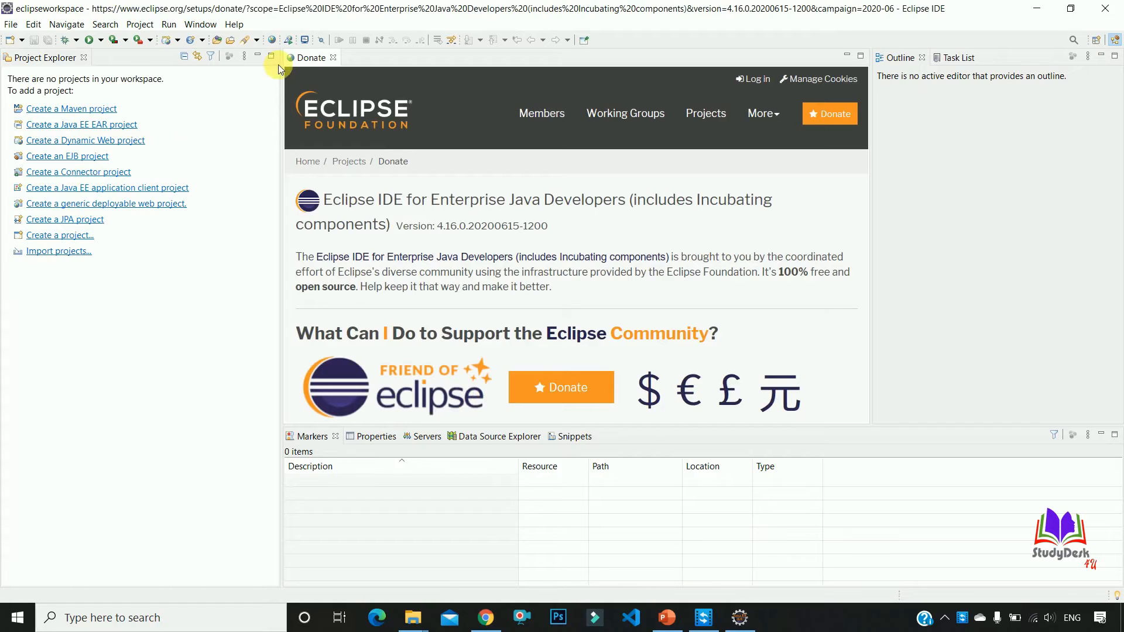
click(333, 57)
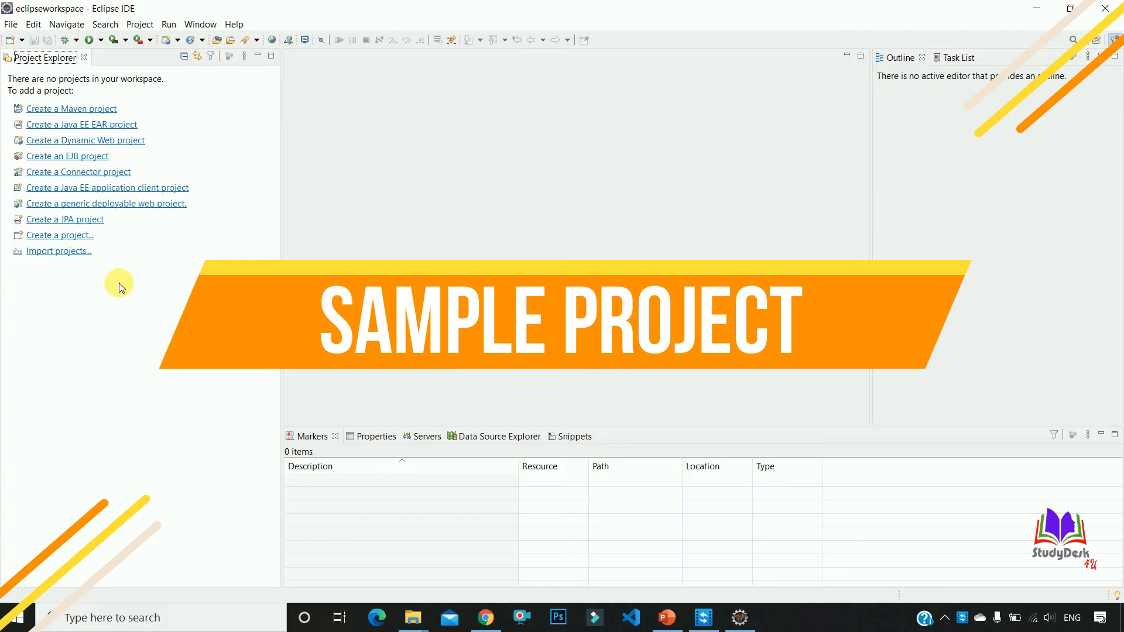
Create a Java project named Testing without a module-info.java file and open the Java perspective
click(11, 25)
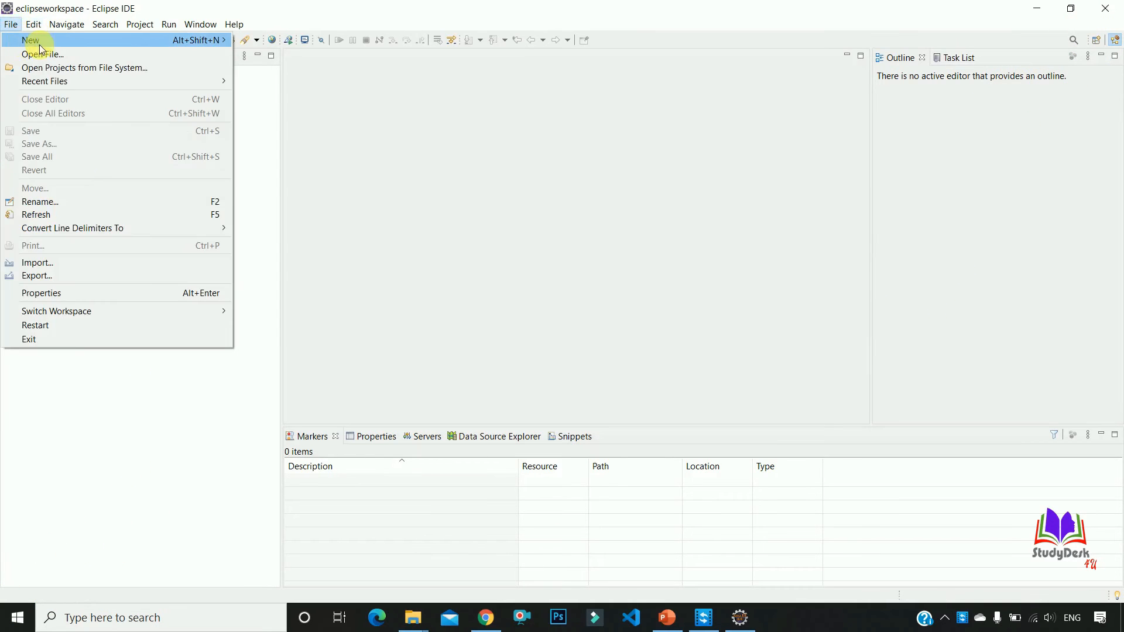
mouse_move(155, 38)
click(281, 143)
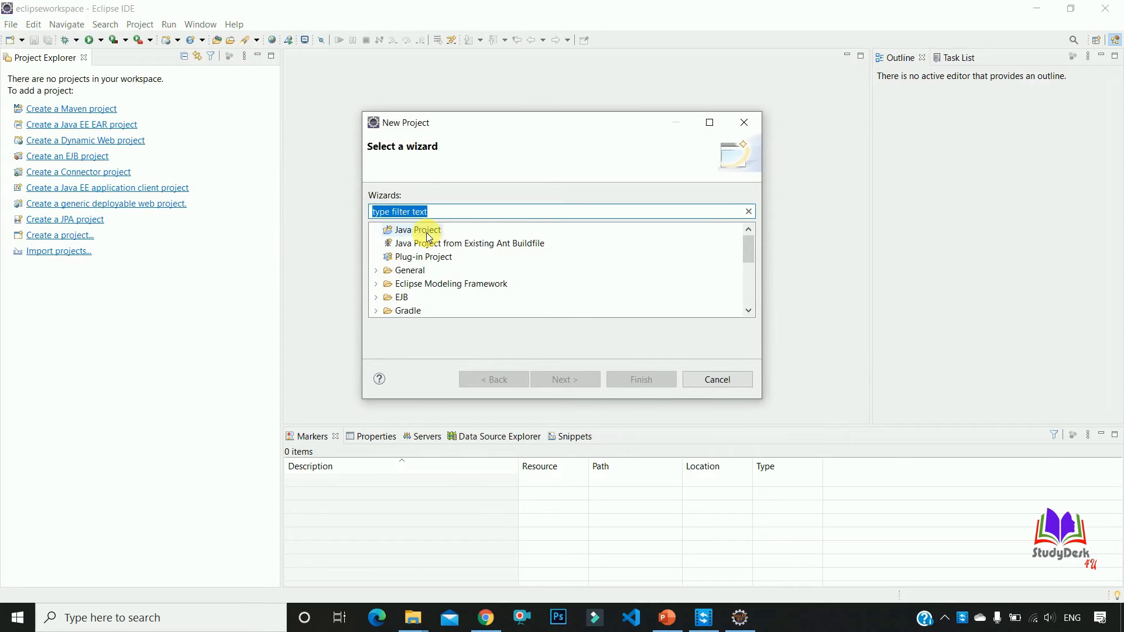
click(427, 231)
click(408, 212)
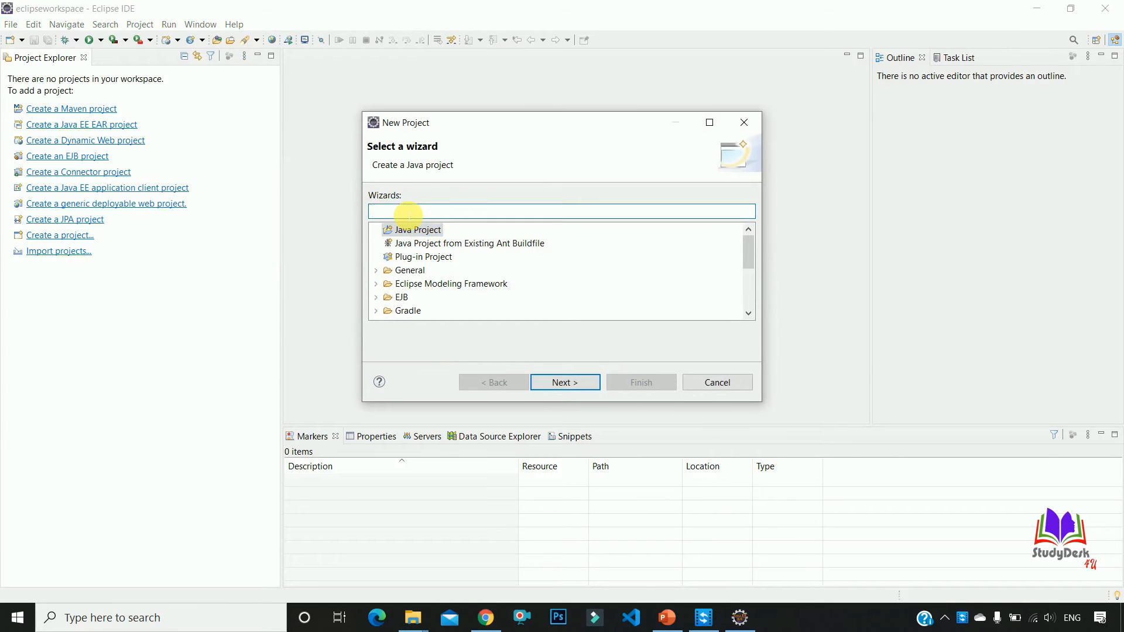
text(b)
key(BackSpace)
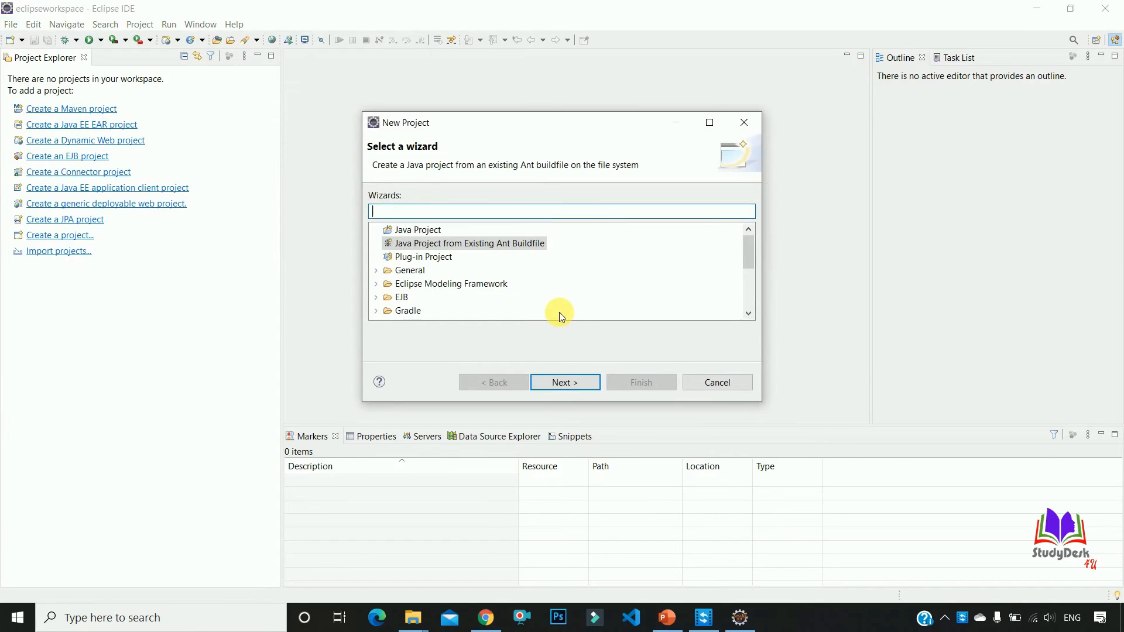
double_click(408, 235)
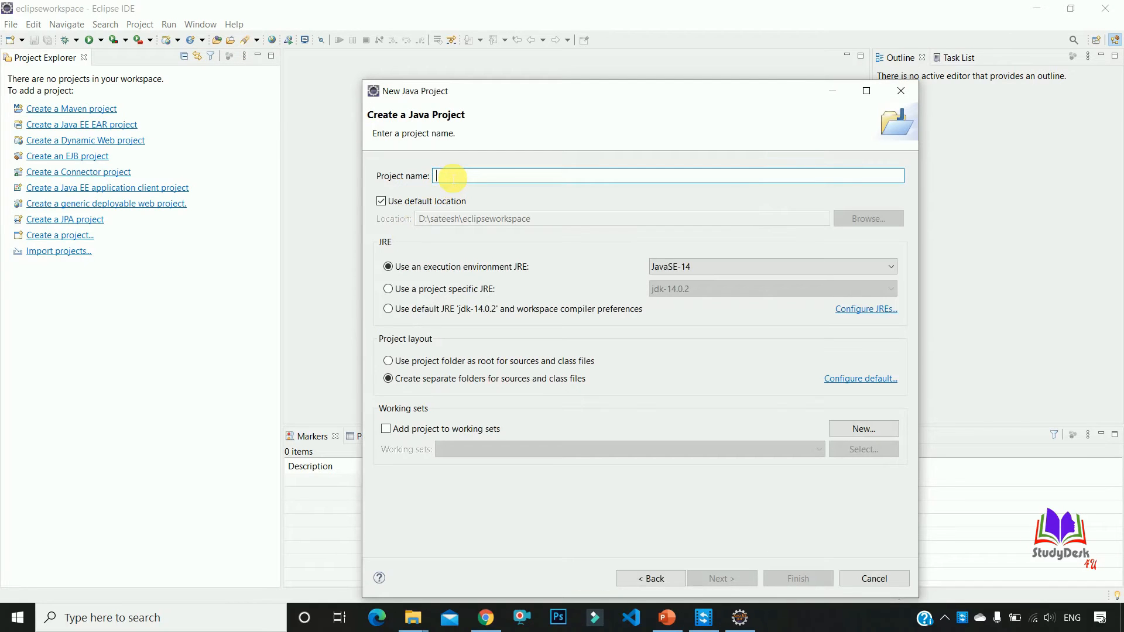
text(Testing)
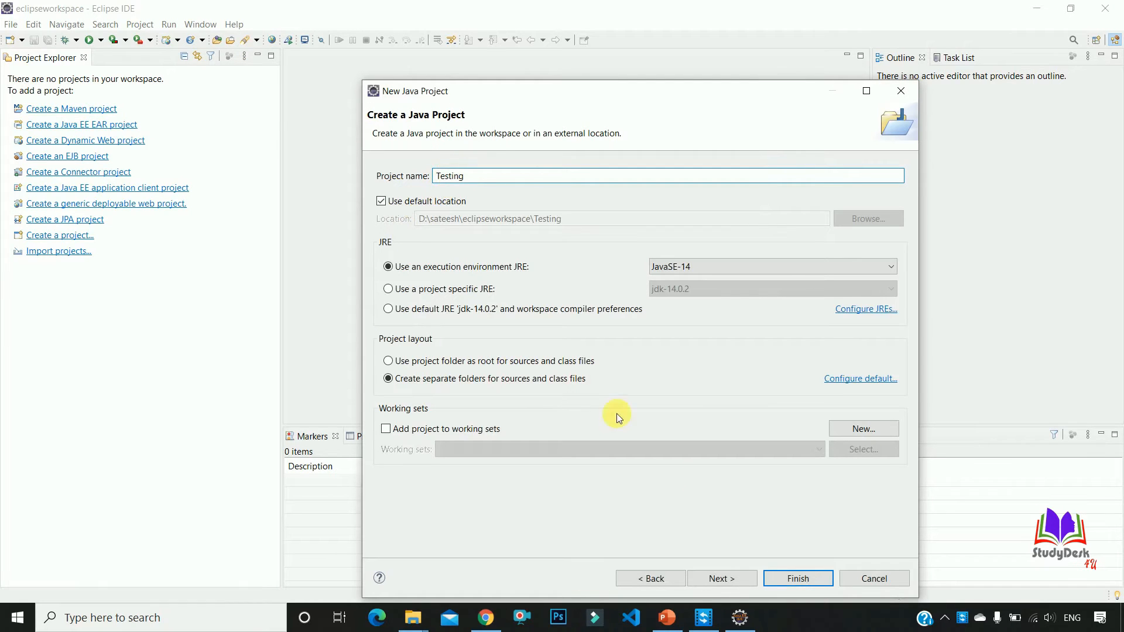
click(809, 581)
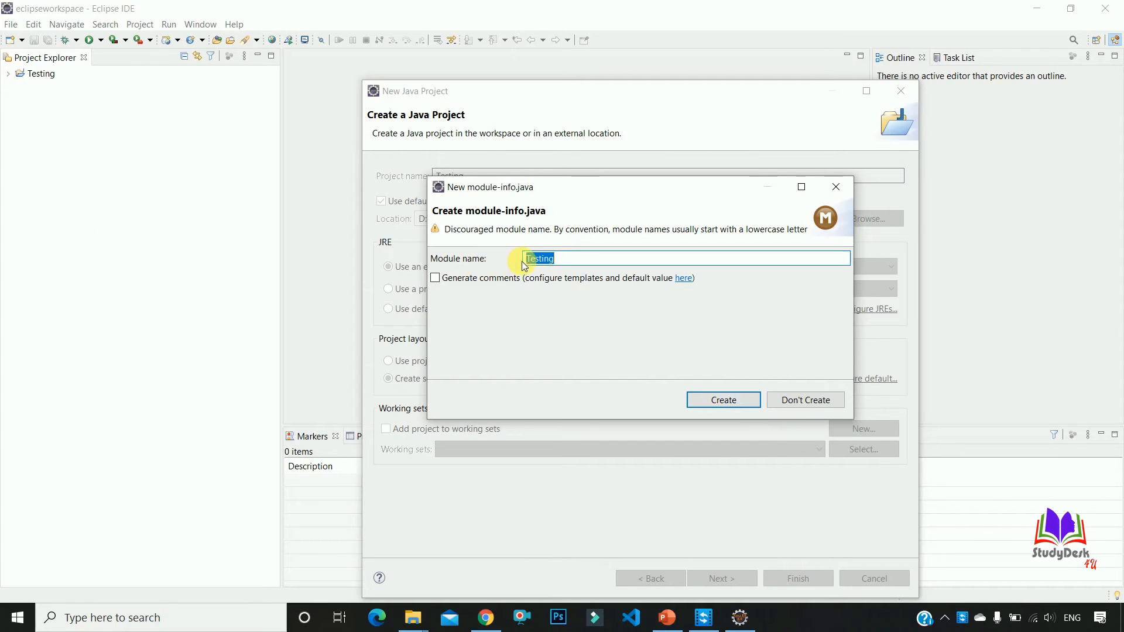
click(807, 403)
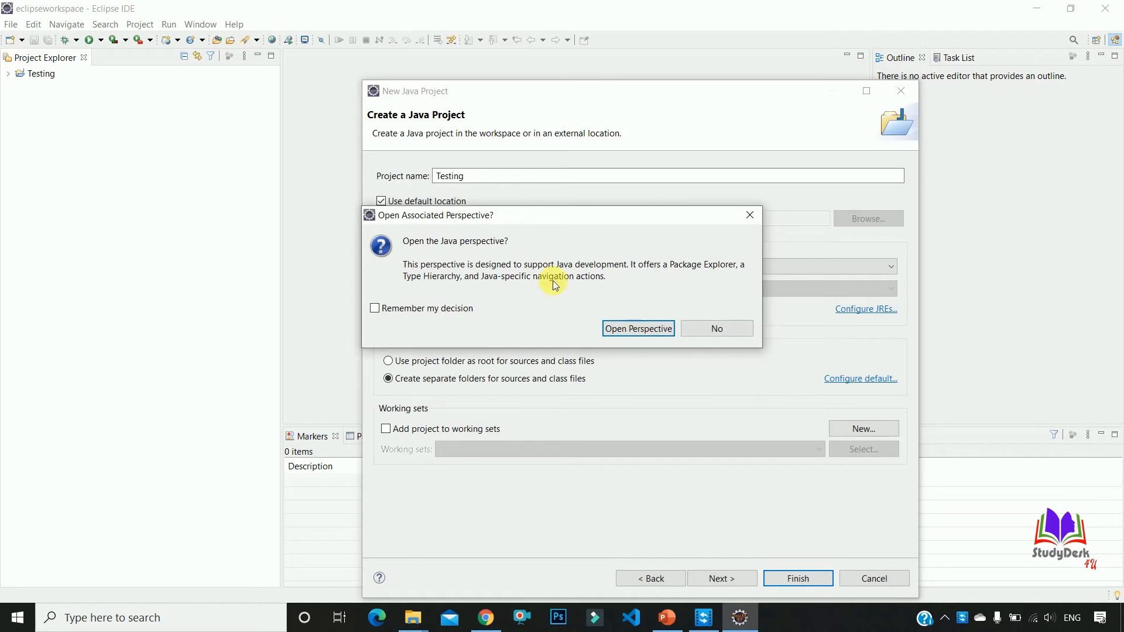
click(649, 328)
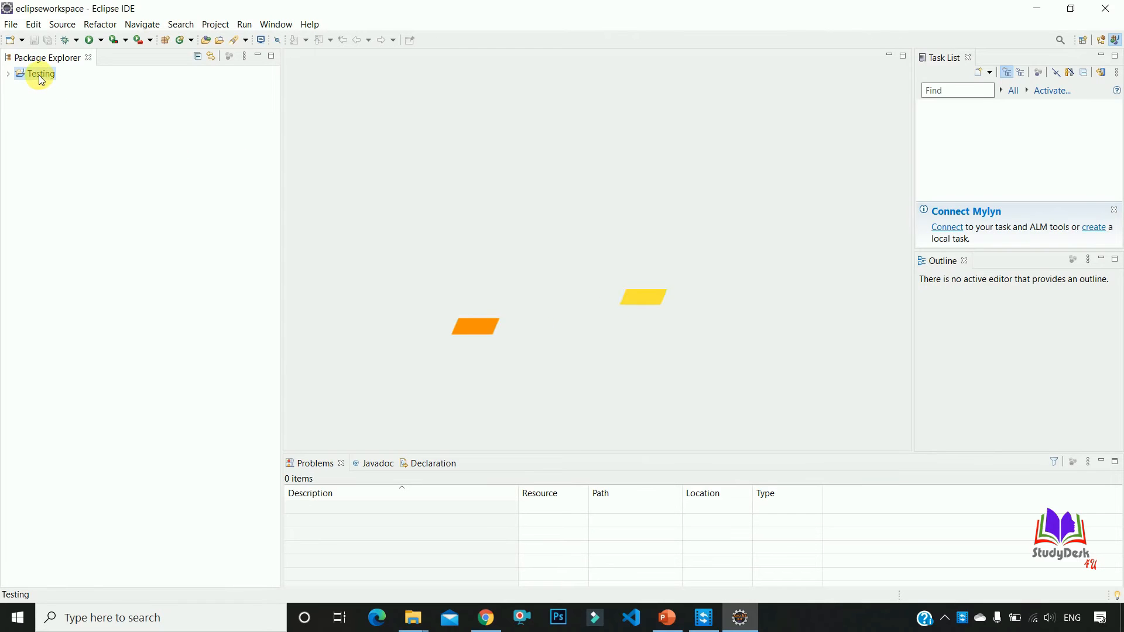
Create a public Java class named Hello in the Testing project's src folder, with a public static void main method stub
click(8, 75)
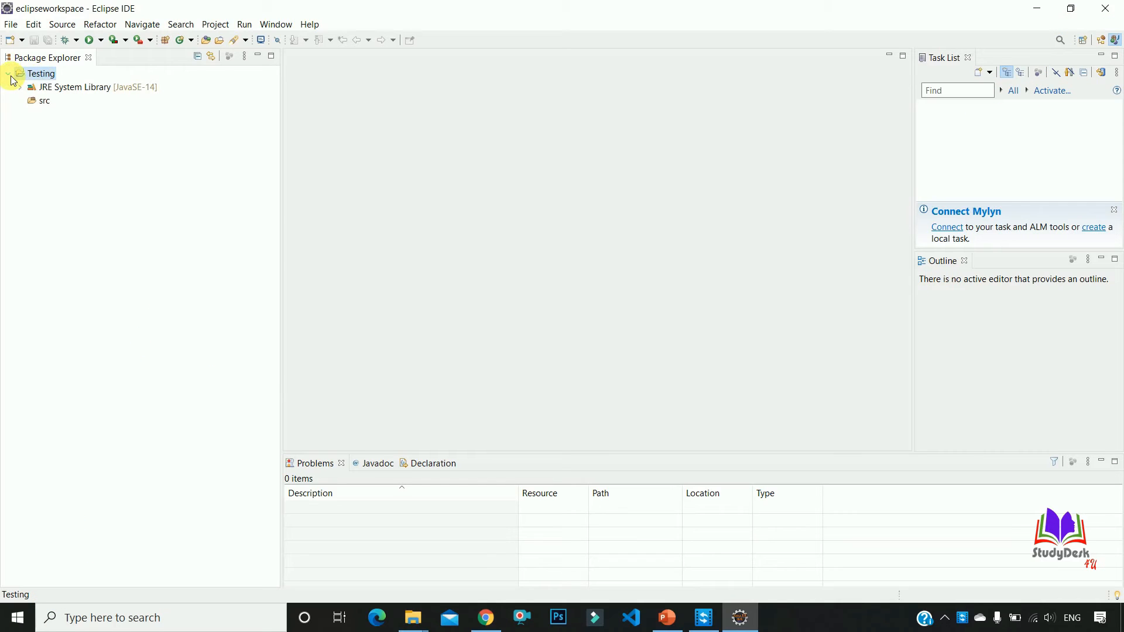
click(41, 103)
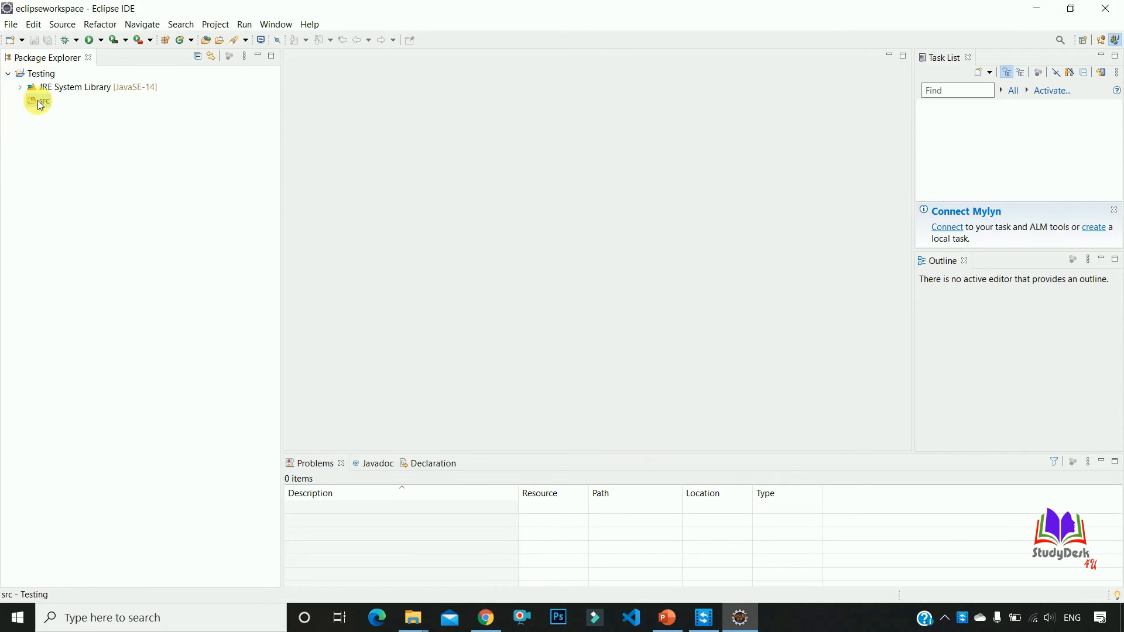
right_click(40, 103)
mouse_move(205, 109)
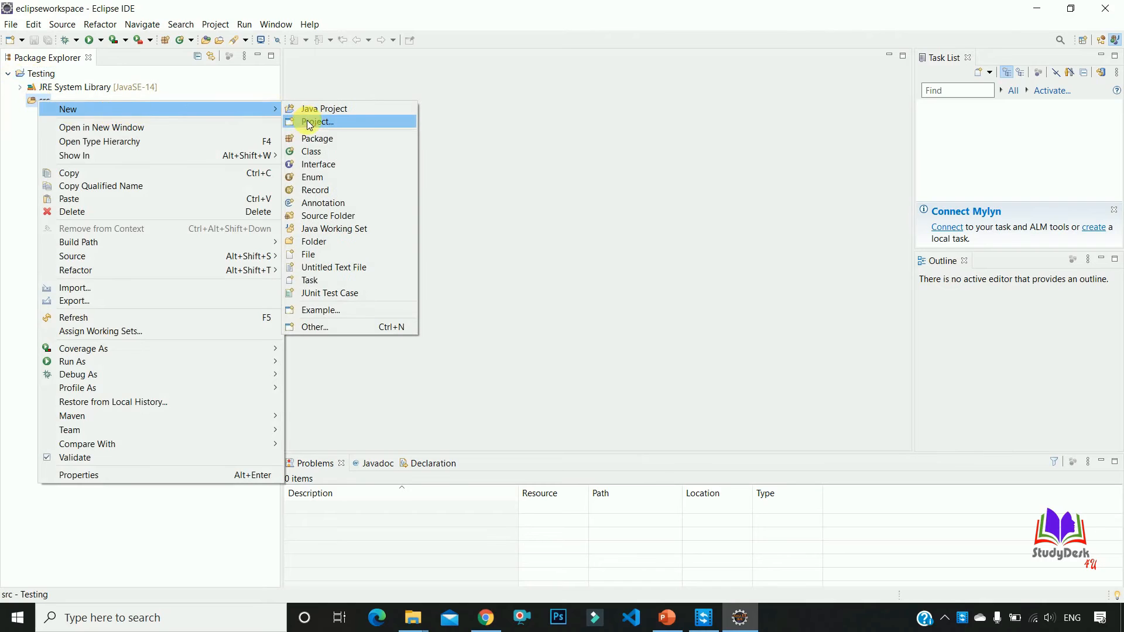
click(315, 150)
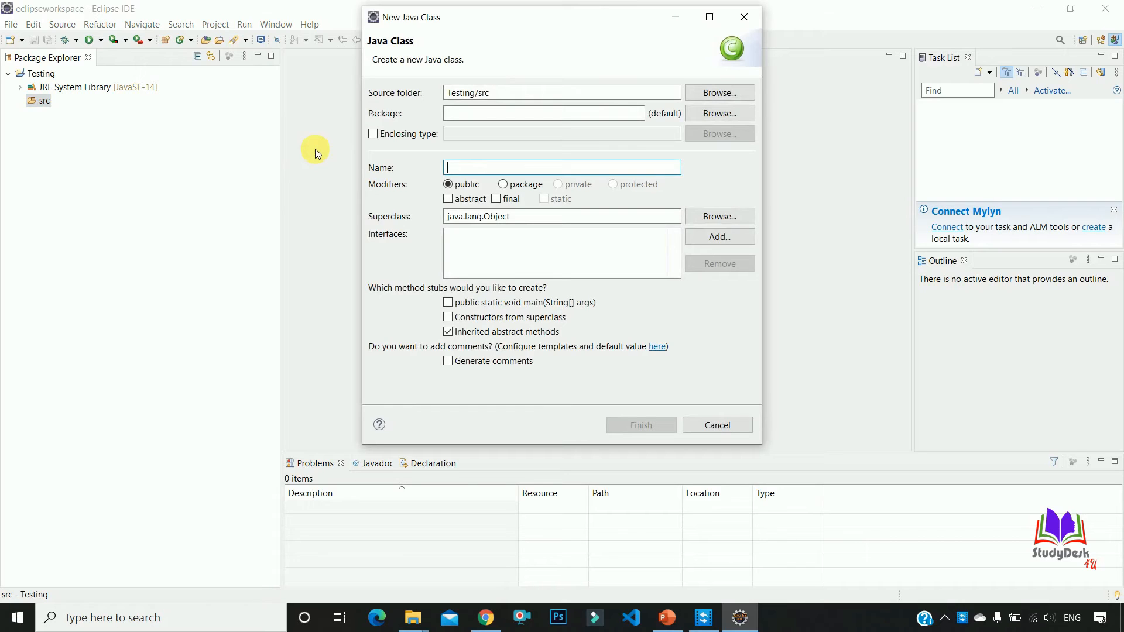
text(Hello)
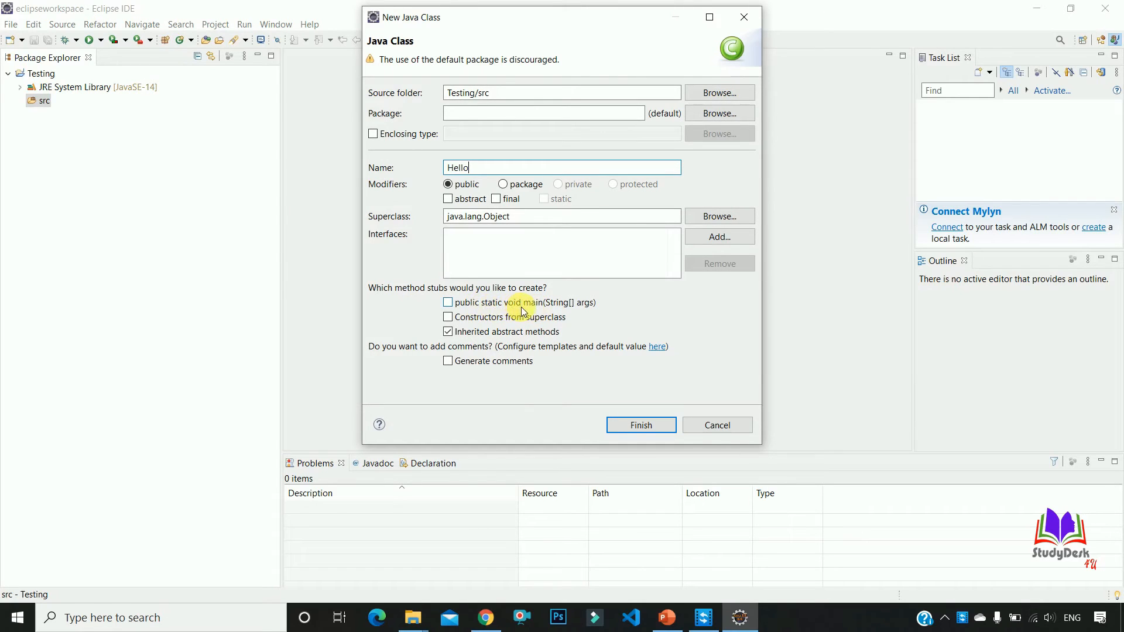
click(450, 303)
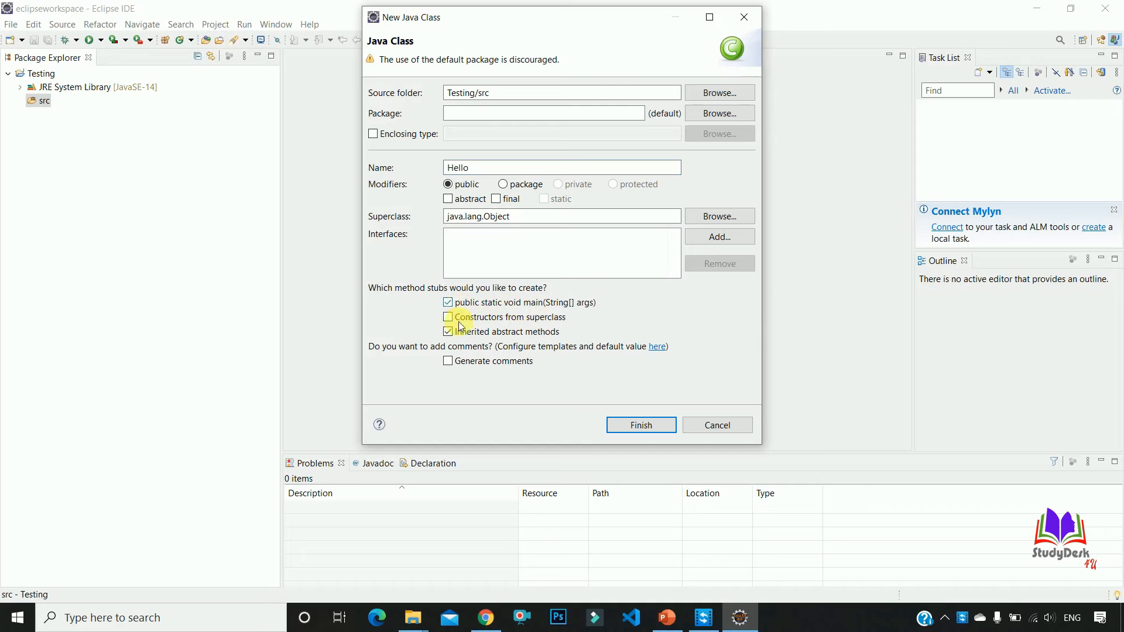
click(644, 425)
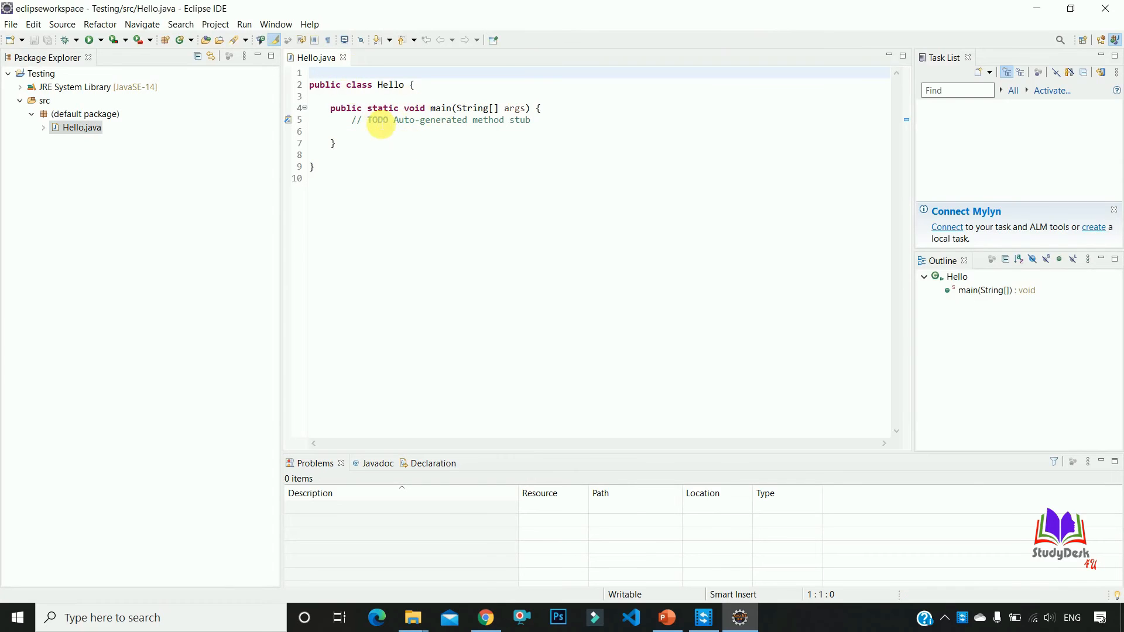
Replace the auto-generated TODO comment in the main method with a System.out.println statement printing "welcome to java with eclipse"
drag(351, 122, 545, 126)
key(BackSpace)
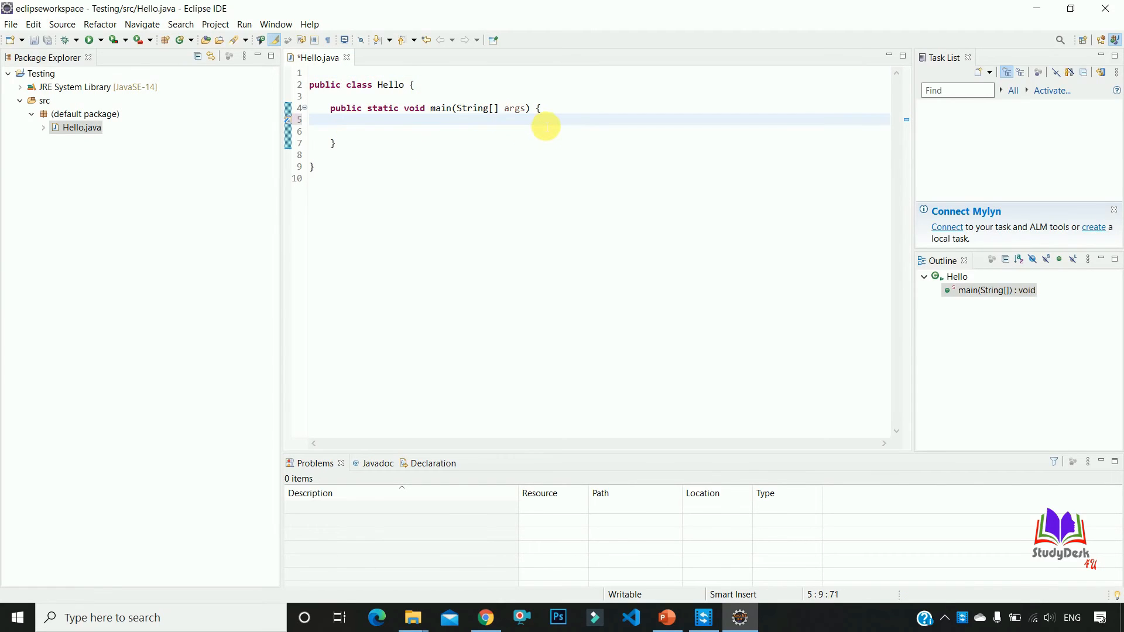
key(Return)
text(syso)
key(ctrl+space)
text("welcome to java with eclispe)
key(BackSpace)
key(BackSpace)
key(BackSpace)
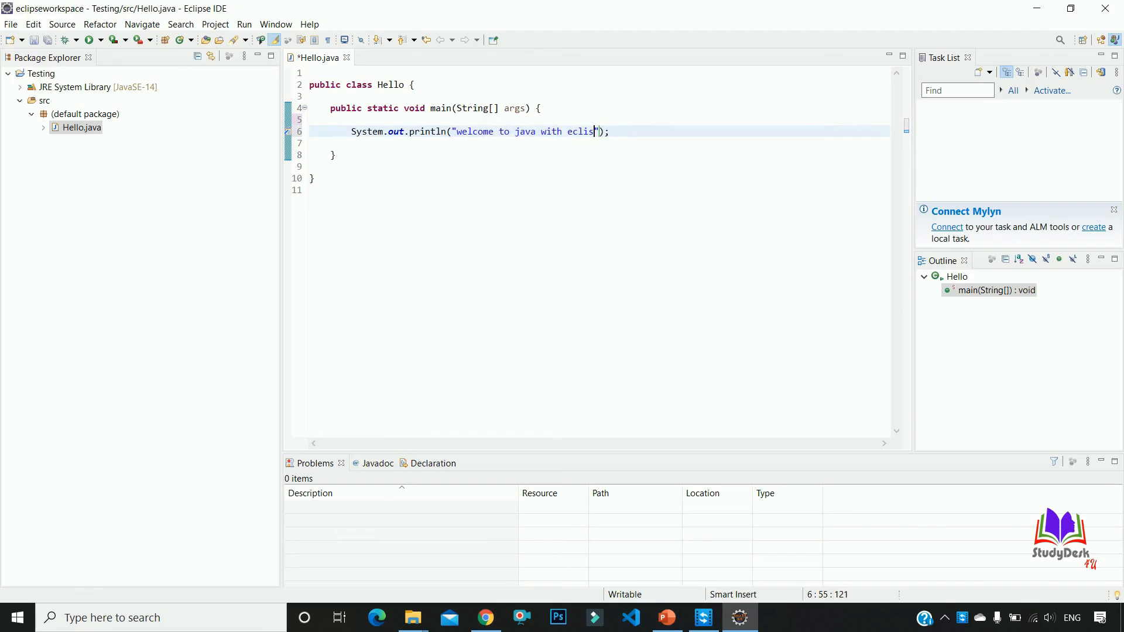
text(pse)
Save Hello.java and run it as a Java application
key(ctrl+s)
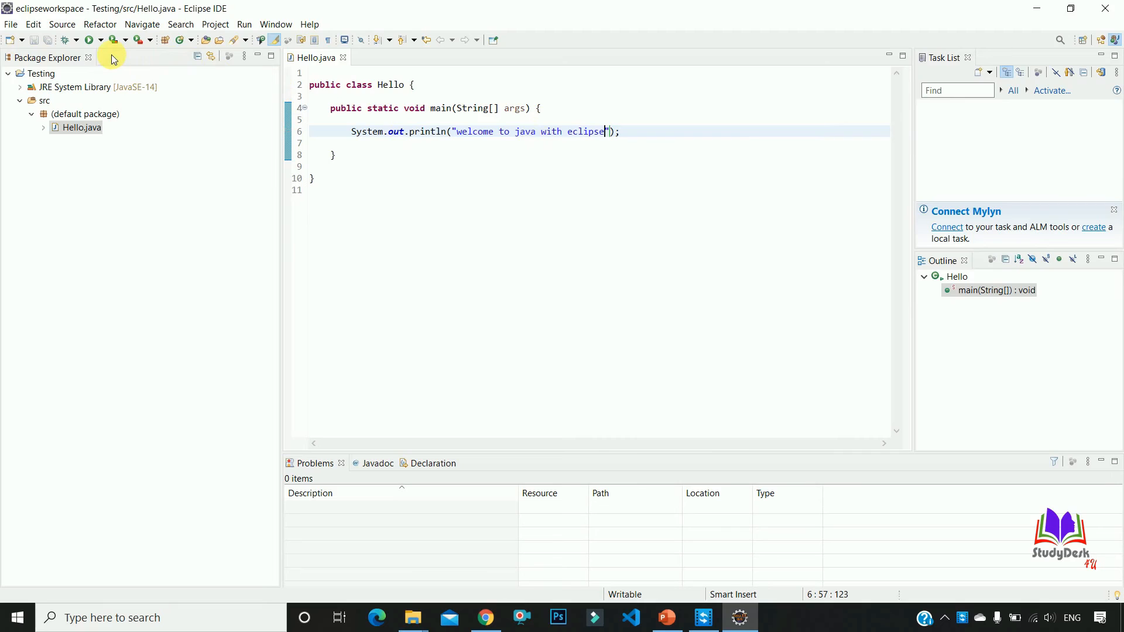
click(89, 41)
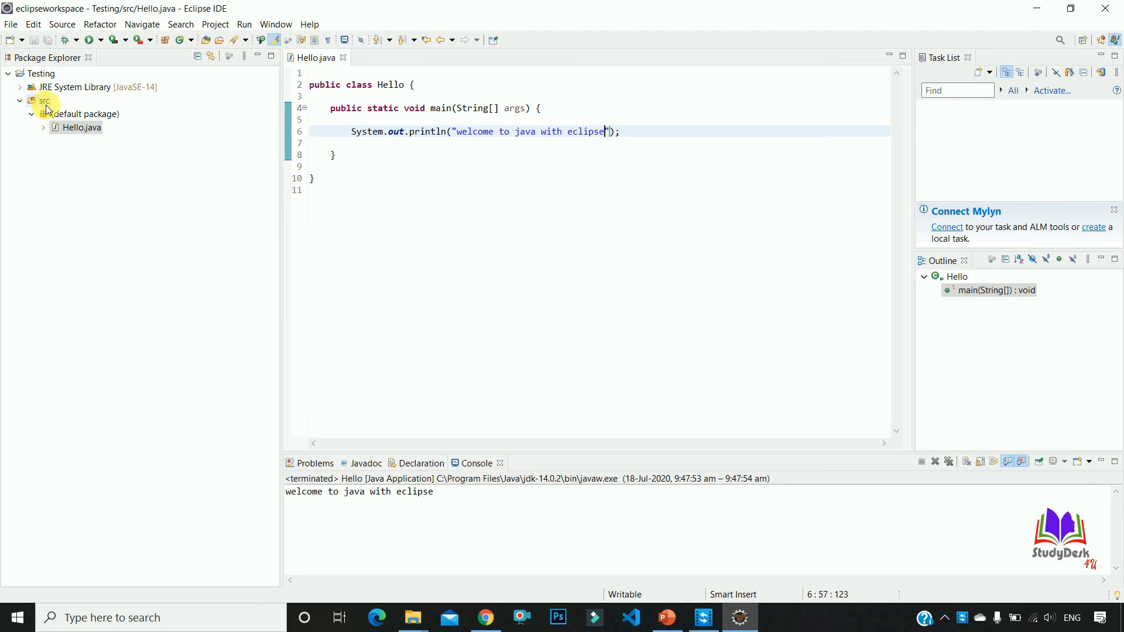
click(12, 25)
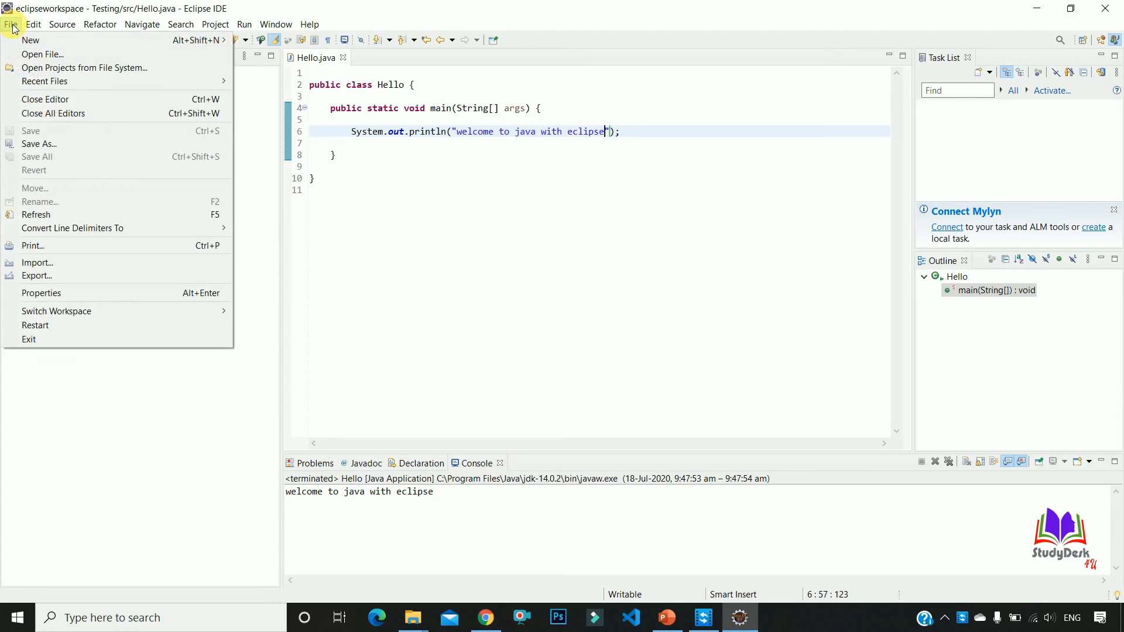
click(294, 213)
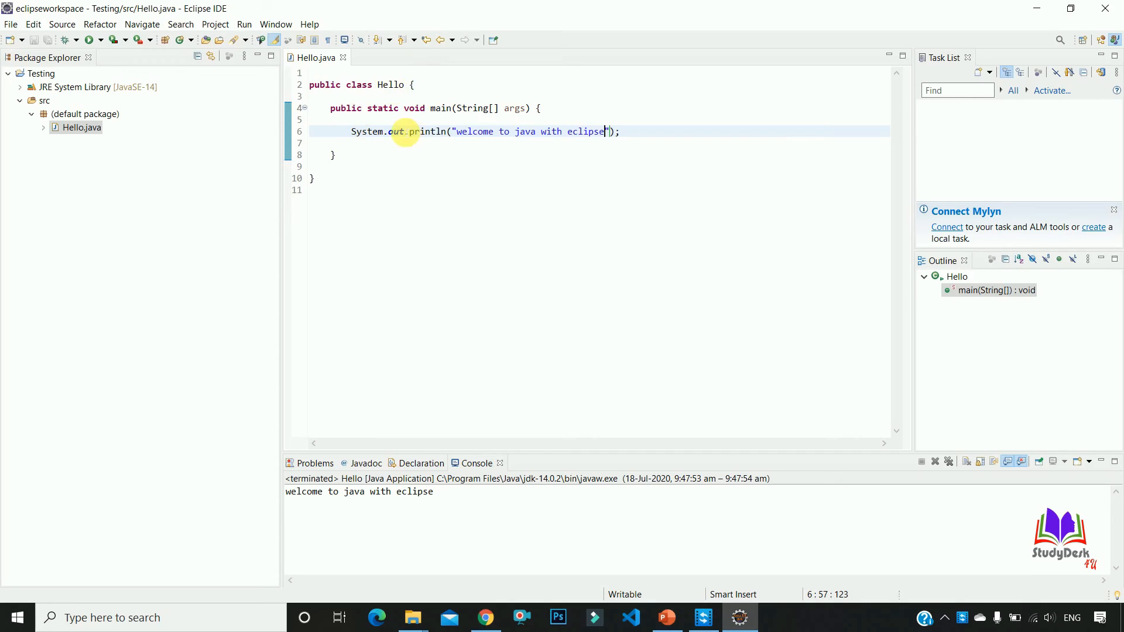
Set a breakpoint on the System.out.println statement at line 6 of Hello.java
mouse_move(406, 131)
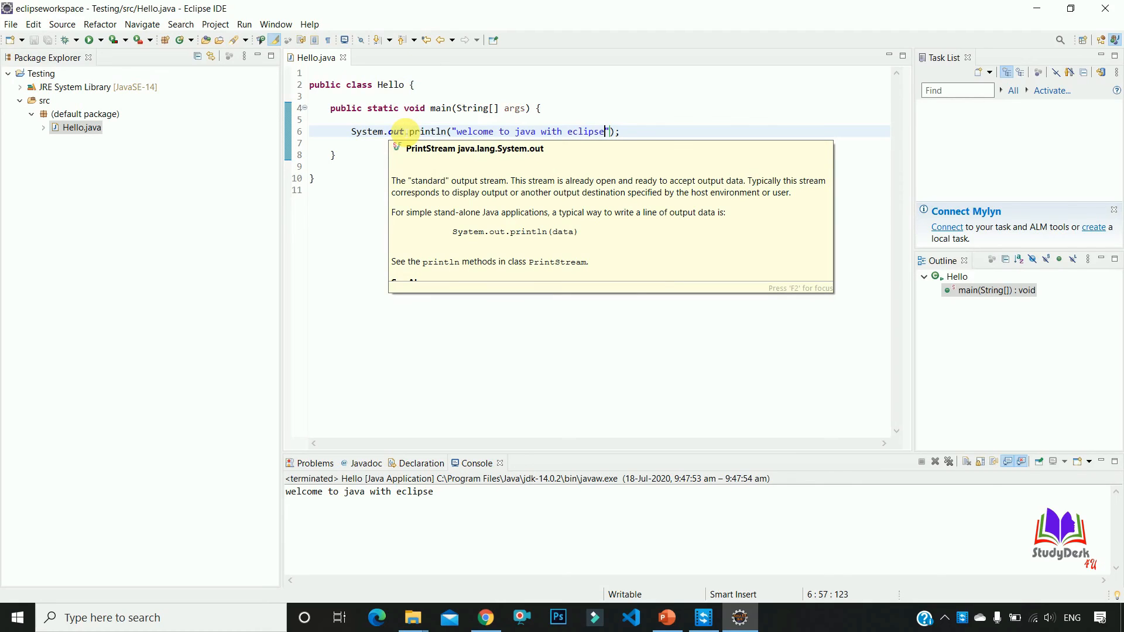
double_click(288, 132)
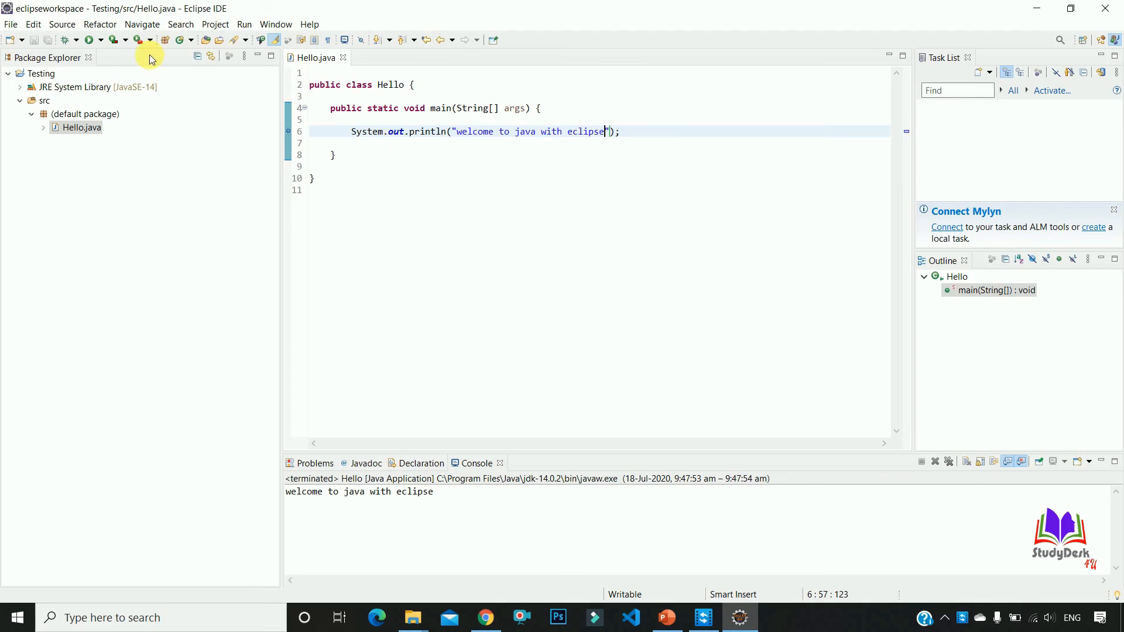
Debug the Hello program in the Debug perspective and resume execution from the breakpoint
click(68, 39)
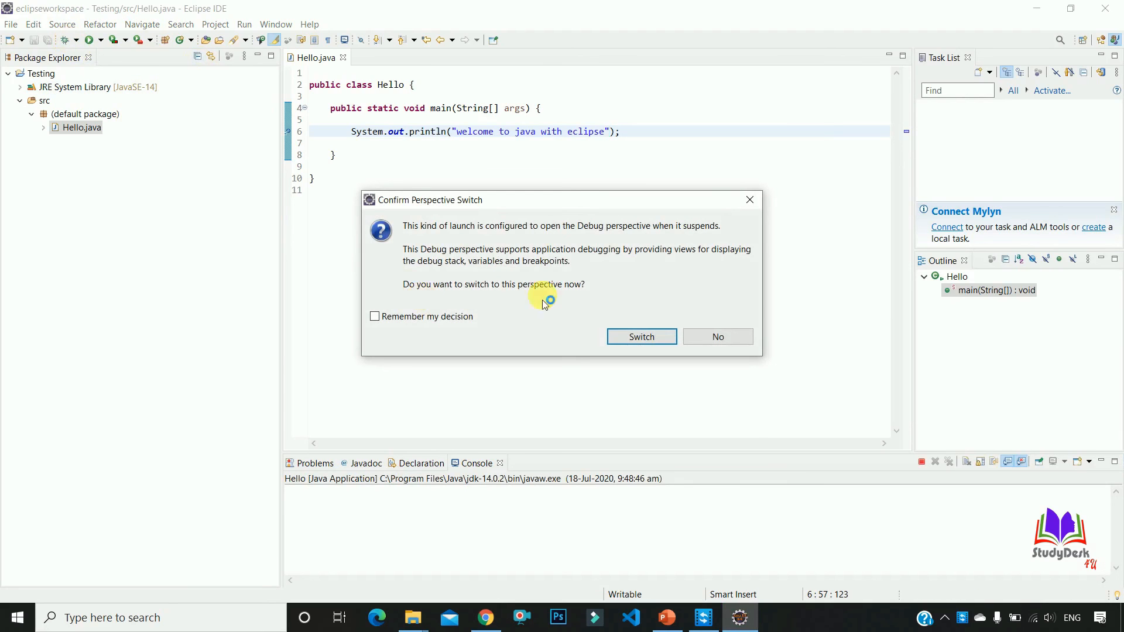
click(642, 337)
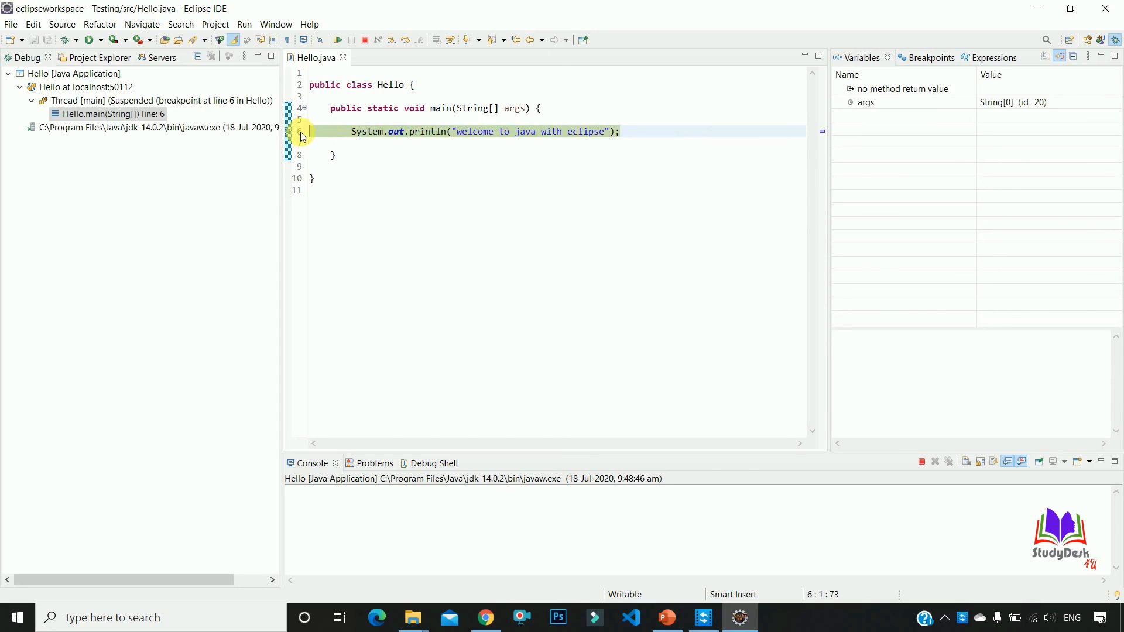
click(338, 41)
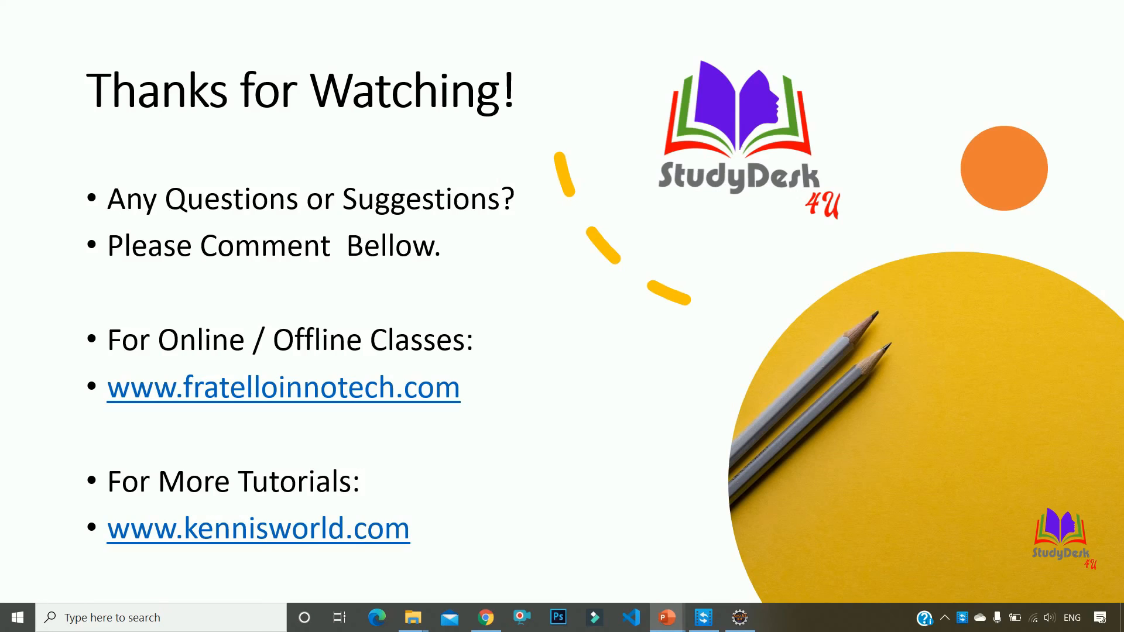
key(Right)
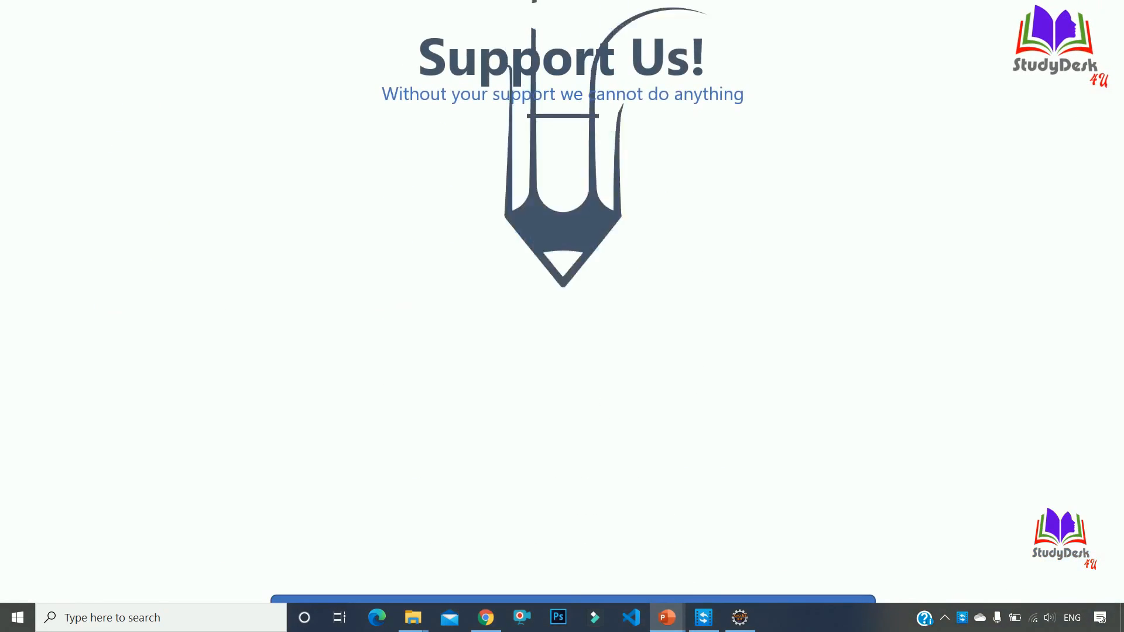